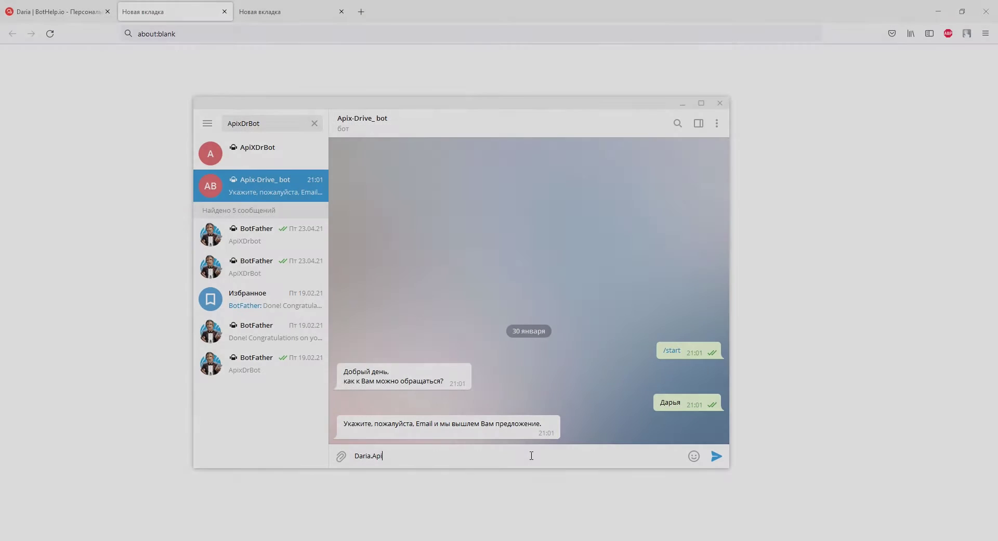
Send the bot the contact's e-mail address and start typing the phone number reply.
{"action": "type", "text": "x@gmail.com"}
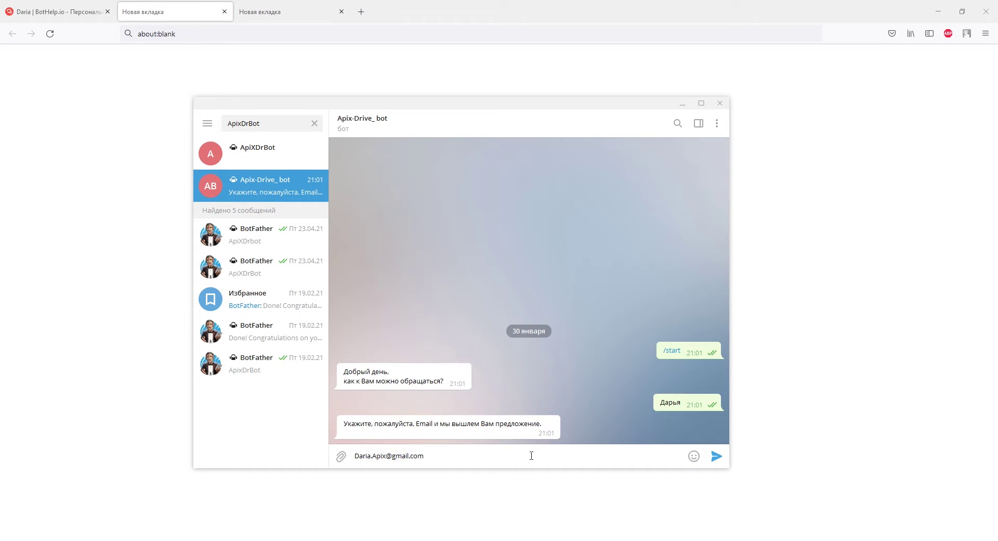
{"action": "key", "text": "Return"}
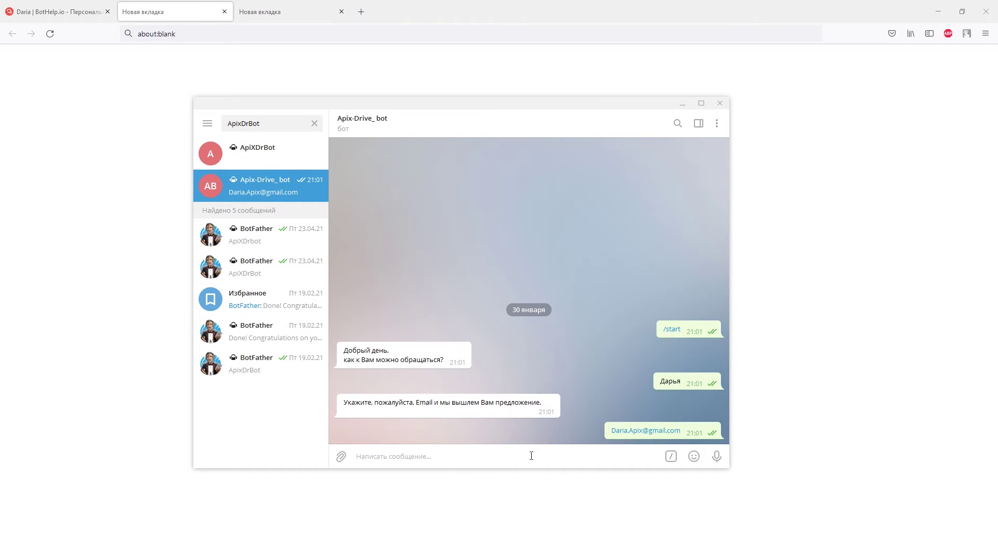
{"action": "type", "text": "+38093"}
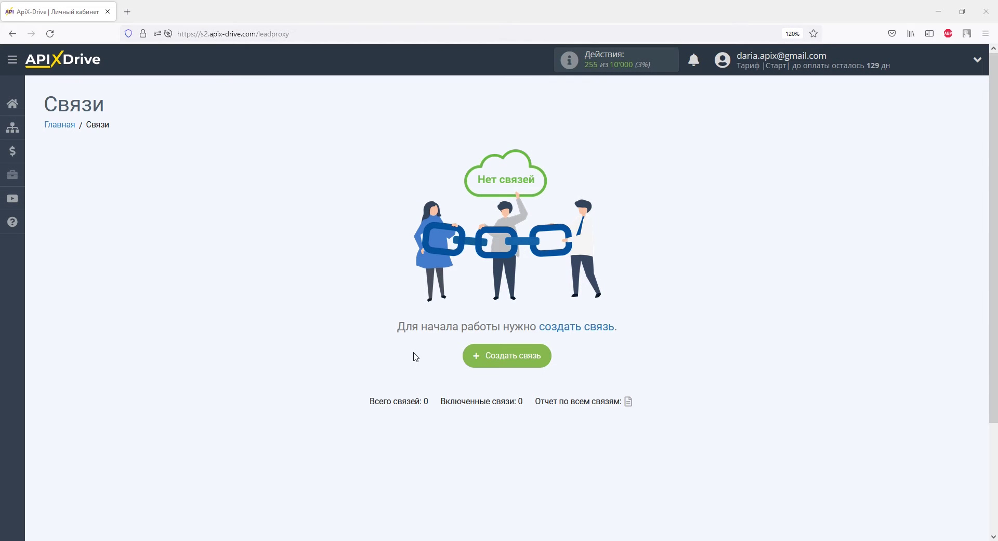
Start a new connection with BotHelp as the data source system.
{"action": "left_click", "coordinate": [500, 358]}
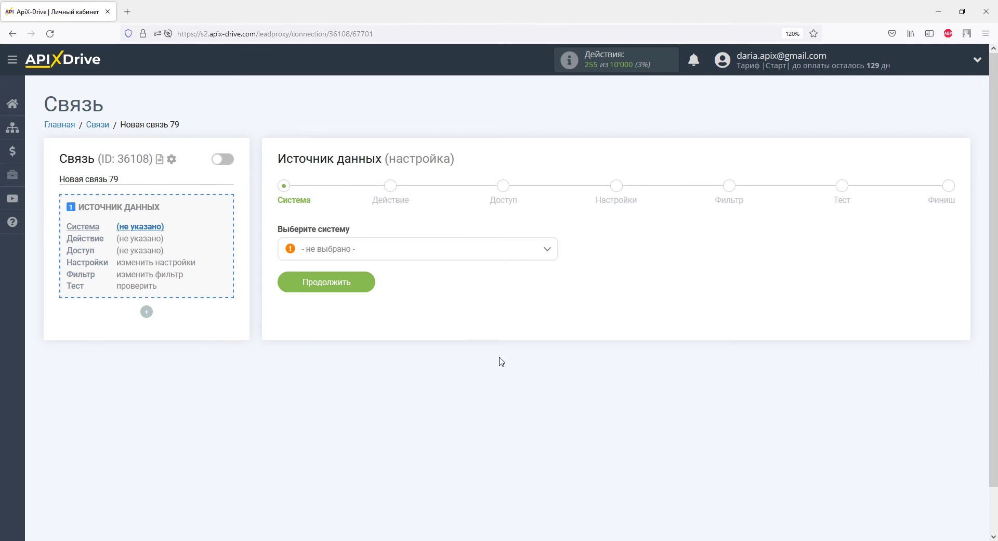
{"action": "left_click", "coordinate": [548, 251]}
{"action": "scroll", "coordinate": [552, 278], "scroll_direction": "down", "scroll_amount": 1}
{"action": "scroll", "coordinate": [552, 278], "scroll_direction": "down", "scroll_amount": 5}
{"action": "left_click", "coordinate": [341, 301]}
{"action": "left_click", "coordinate": [346, 287]}
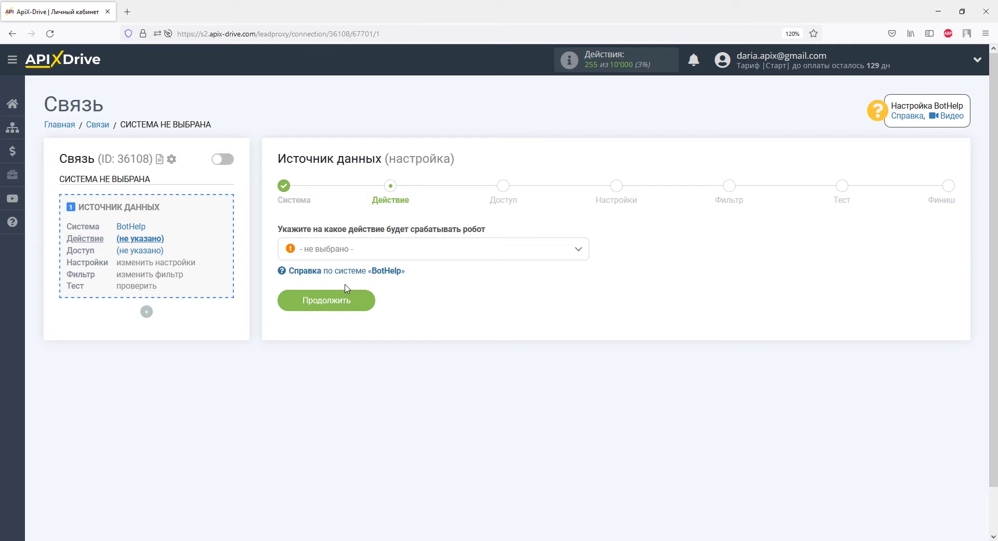
Set the BotHelp source action to Получить данные and continue to account access.
{"action": "left_click", "coordinate": [347, 255]}
{"action": "left_click", "coordinate": [349, 311]}
{"action": "left_click", "coordinate": [346, 297]}
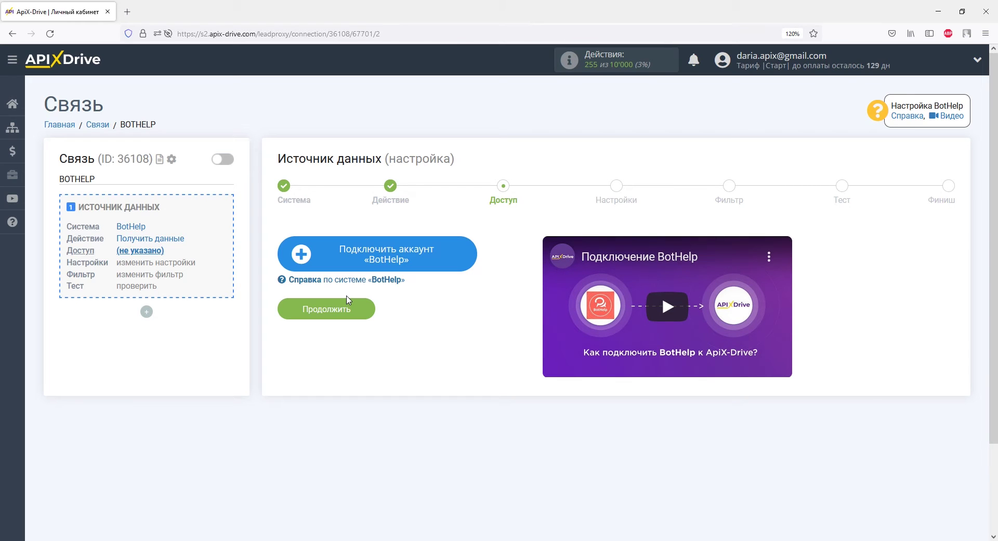
Connect and save a BotHelp account, then continue to the webhook settings step.
{"action": "left_click", "coordinate": [324, 252]}
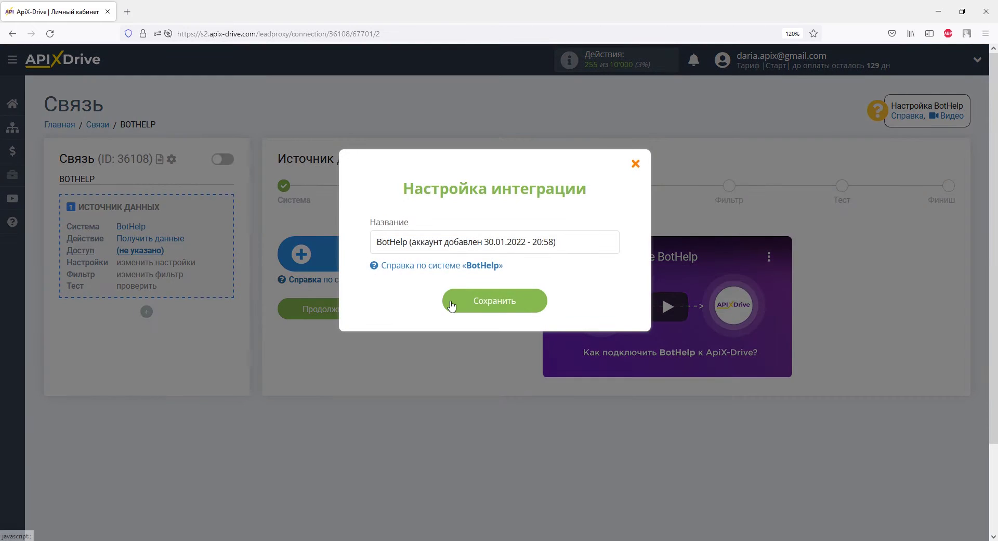
{"action": "left_click", "coordinate": [453, 304]}
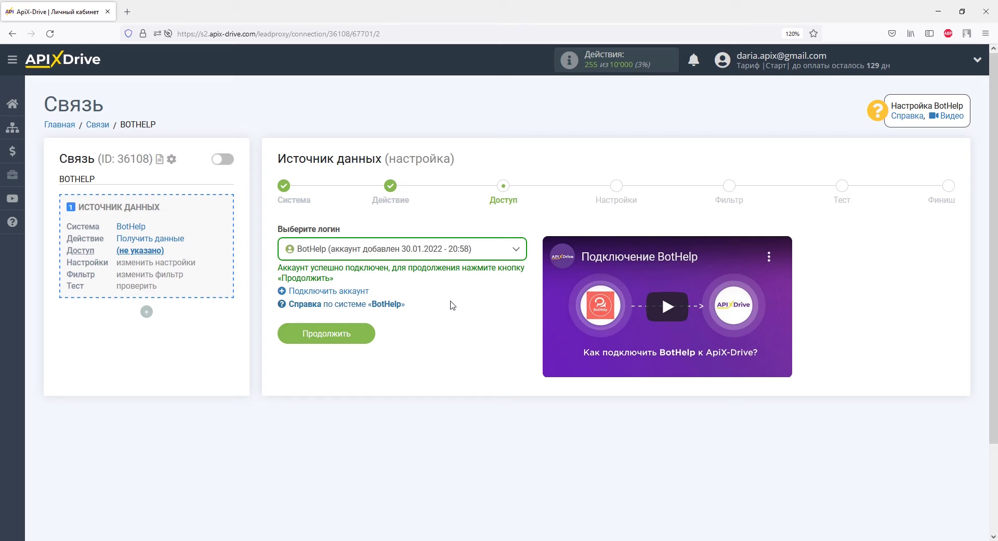
{"action": "left_click", "coordinate": [364, 334]}
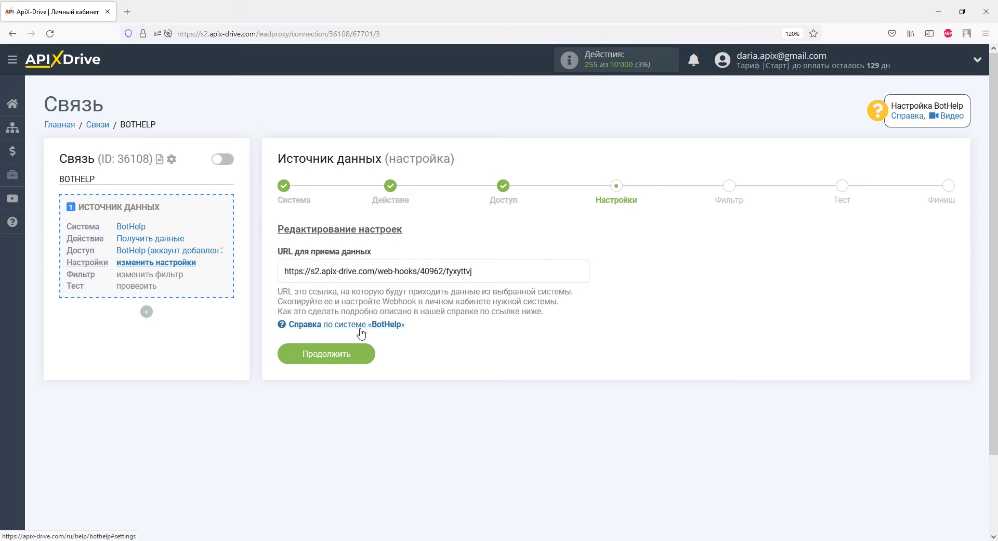
Copy the full webhook URL from the URL для приема данных field.
{"action": "left_click_drag", "start_coordinate": [472, 271], "coordinate": [284, 271]}
{"action": "right_click", "coordinate": [284, 271]}
{"action": "left_click", "coordinate": [307, 413]}
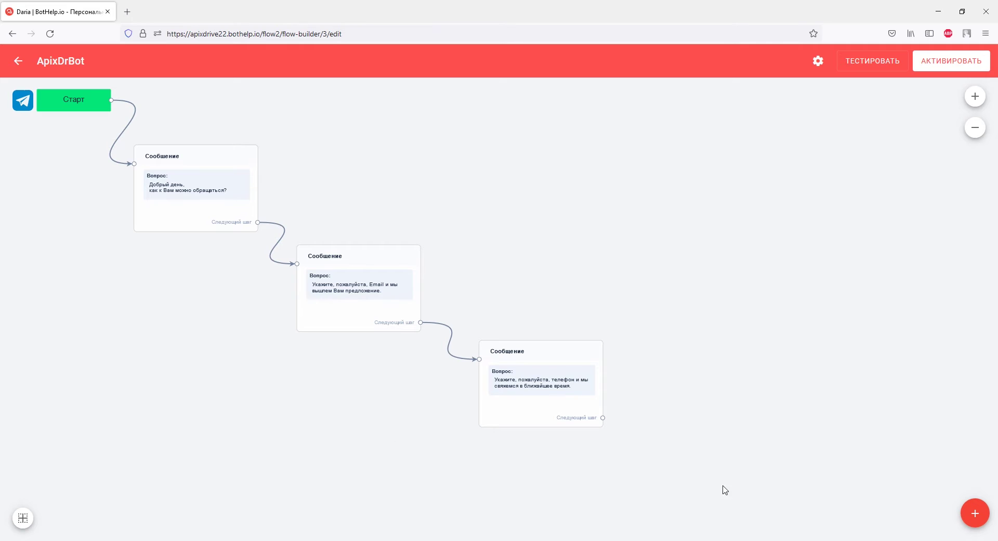
Add a Действия 1 action step to the right of the third message.
{"action": "left_click", "coordinate": [975, 519]}
{"action": "left_click", "coordinate": [975, 434]}
{"action": "left_click_drag", "start_coordinate": [530, 333], "coordinate": [758, 359]}
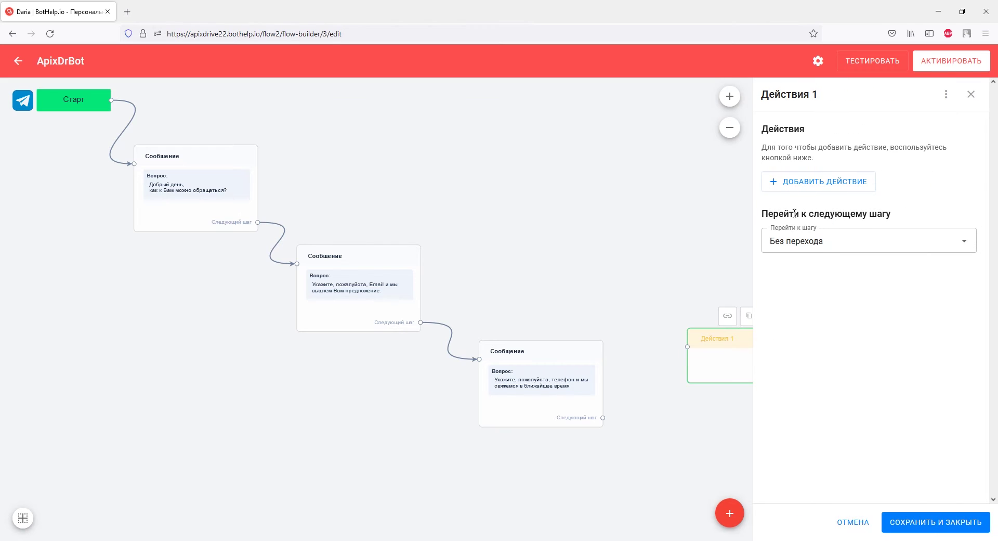
Give Действия 1 the send-subscriber-data-via-Webhook action with the copied ApiX-Drive URL.
{"action": "left_click", "coordinate": [793, 190]}
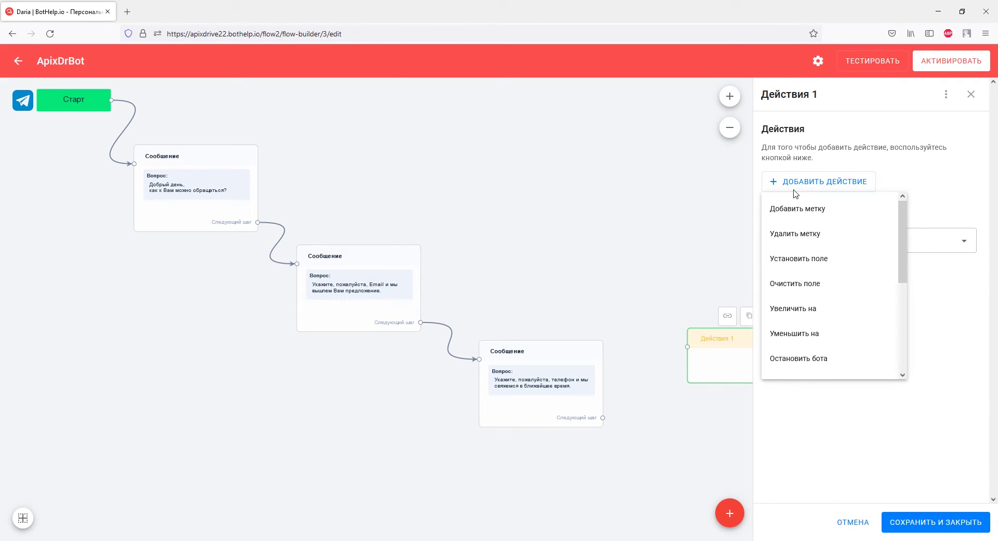
{"action": "scroll", "coordinate": [832, 234], "scroll_direction": "down", "scroll_amount": 3}
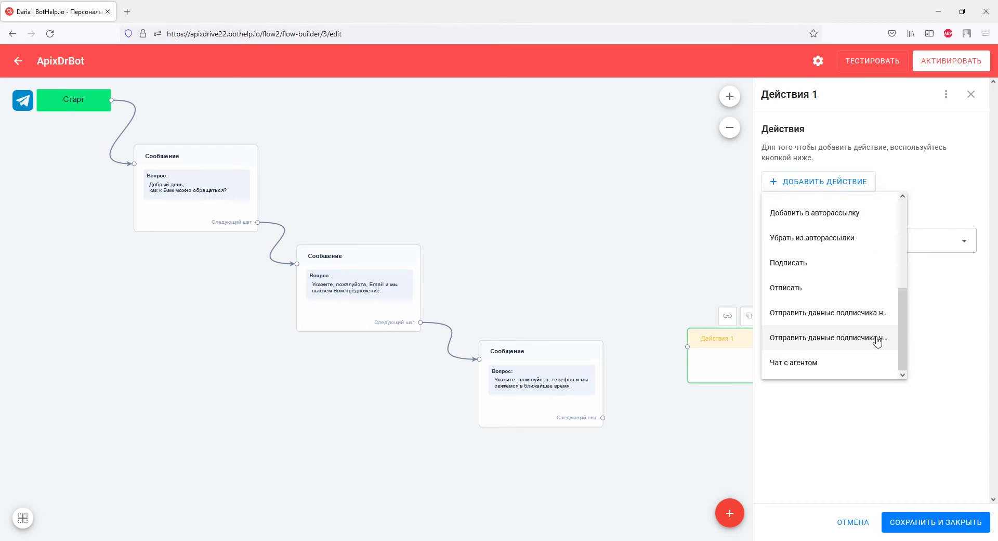
{"action": "left_click", "coordinate": [876, 337]}
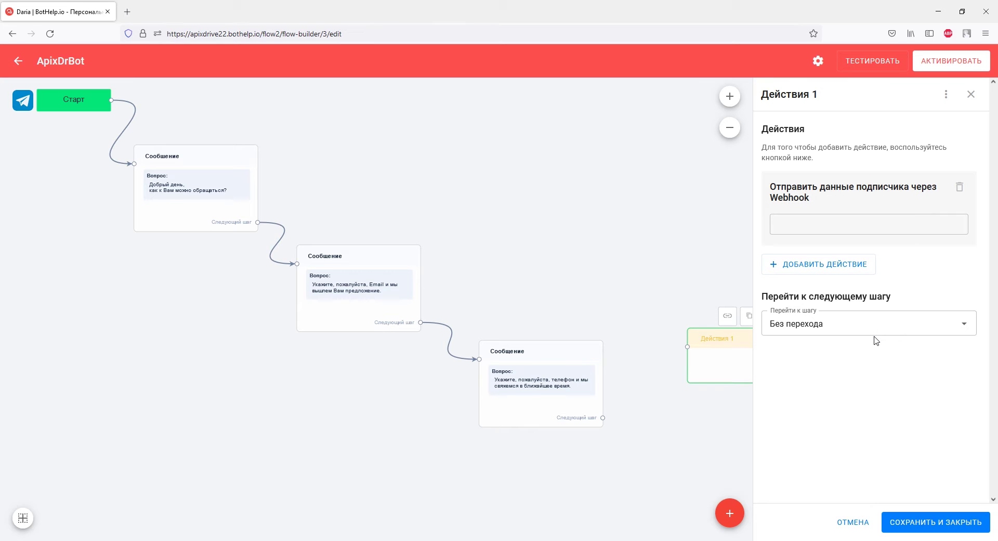
{"action": "left_click", "coordinate": [832, 226]}
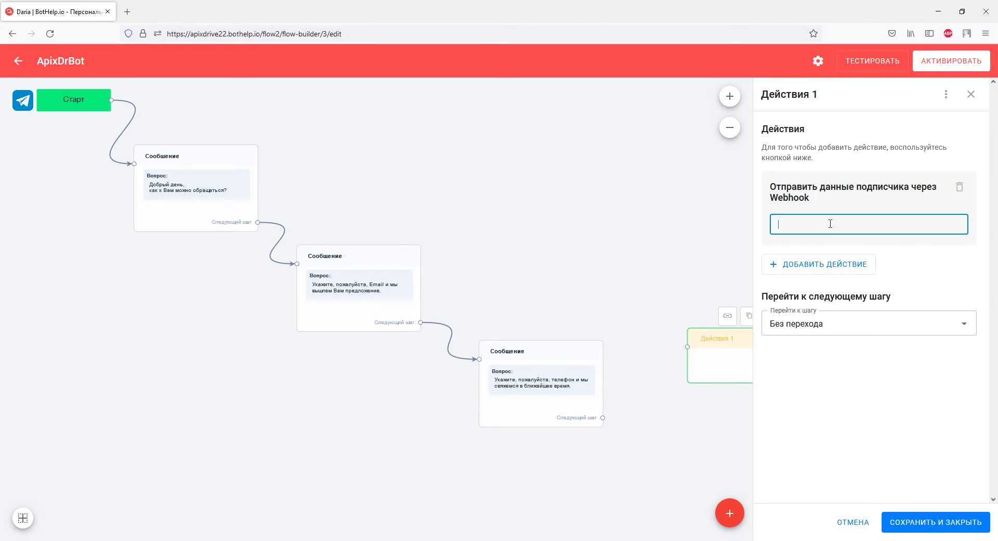
{"action": "right_click", "coordinate": [831, 225]}
{"action": "left_click", "coordinate": [856, 300]}
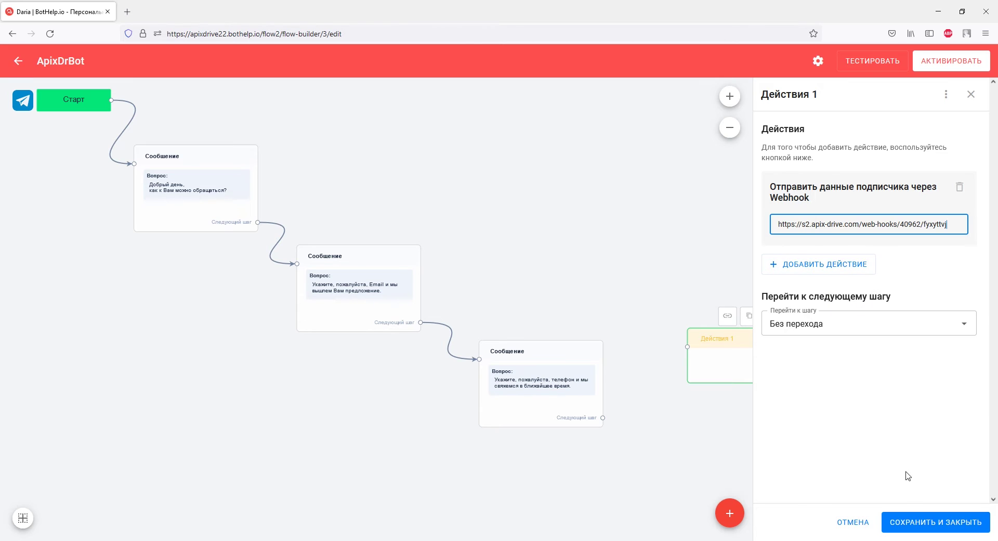
{"action": "left_click", "coordinate": [907, 521]}
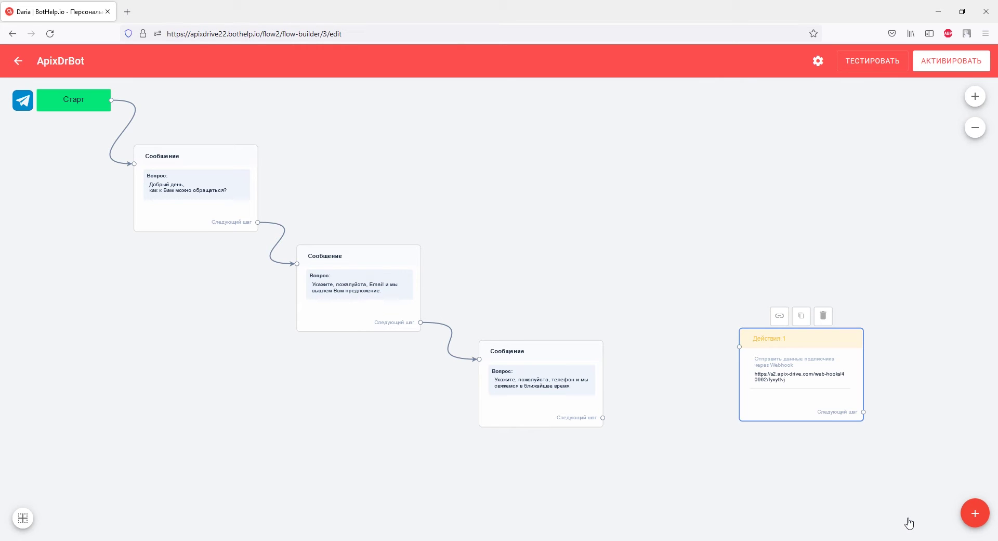
Link the phone question to Действия 1, then activate the bot and start testing.
{"action": "left_click", "coordinate": [566, 410]}
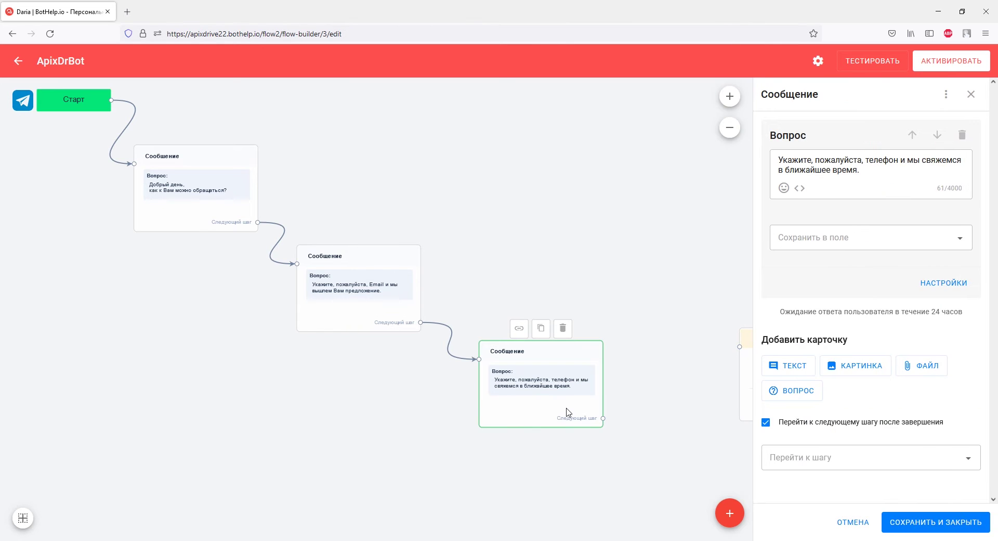
{"action": "left_click", "coordinate": [764, 449]}
{"action": "left_click", "coordinate": [779, 419]}
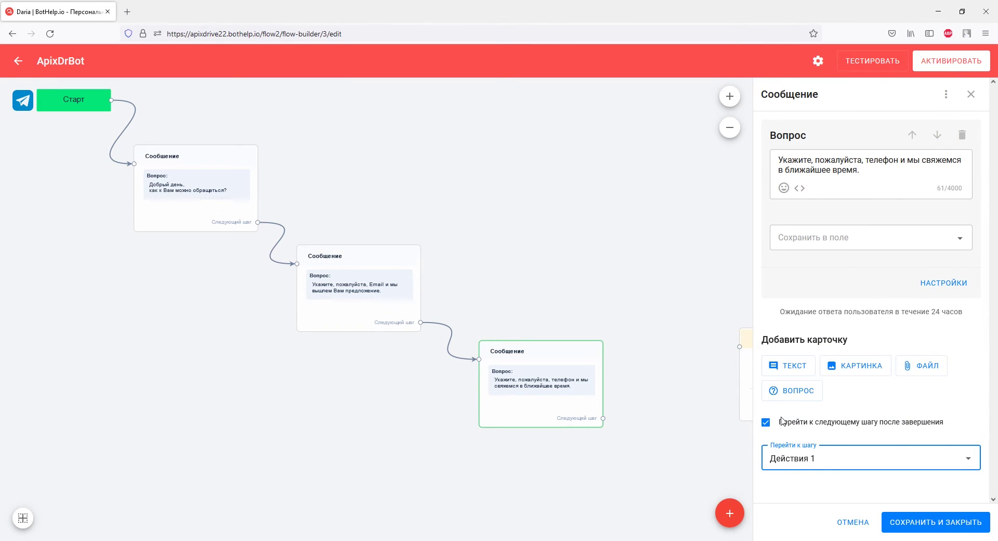
{"action": "left_click", "coordinate": [913, 524]}
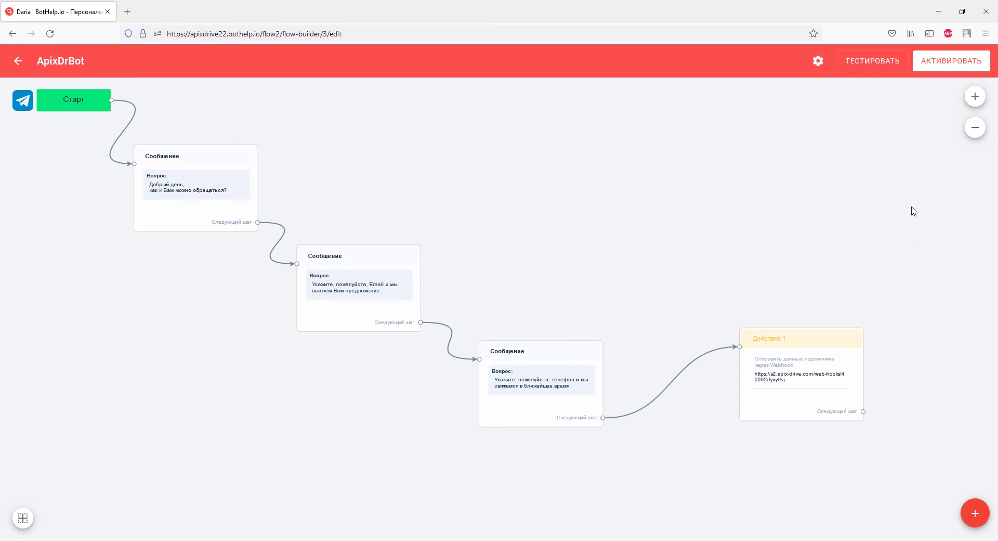
{"action": "left_click", "coordinate": [926, 72]}
{"action": "left_click", "coordinate": [885, 72]}
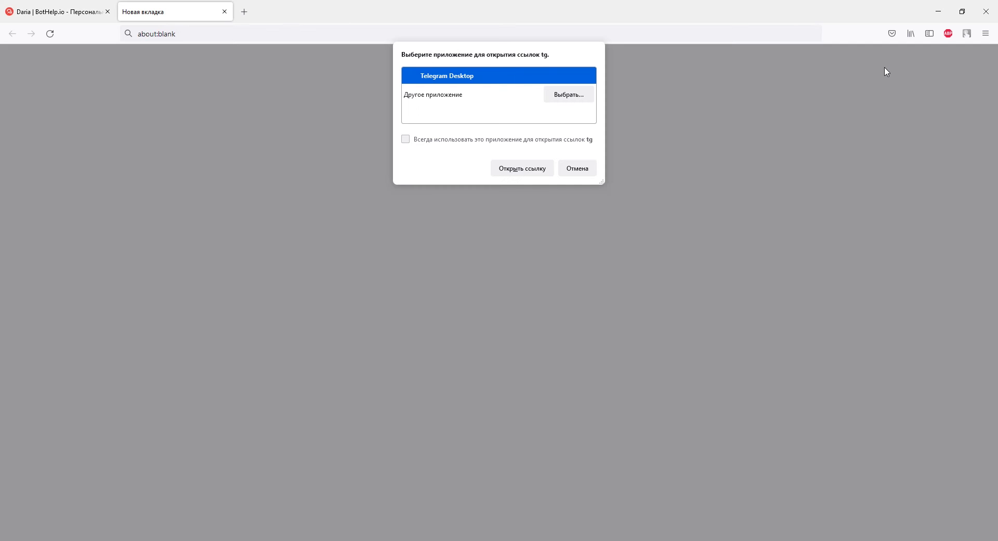
Start the bot from the test link and reply with a name, e-mail and phone number.
{"action": "left_click", "coordinate": [520, 171]}
{"action": "left_click", "coordinate": [529, 457]}
{"action": "type", "text": "Дарья"}
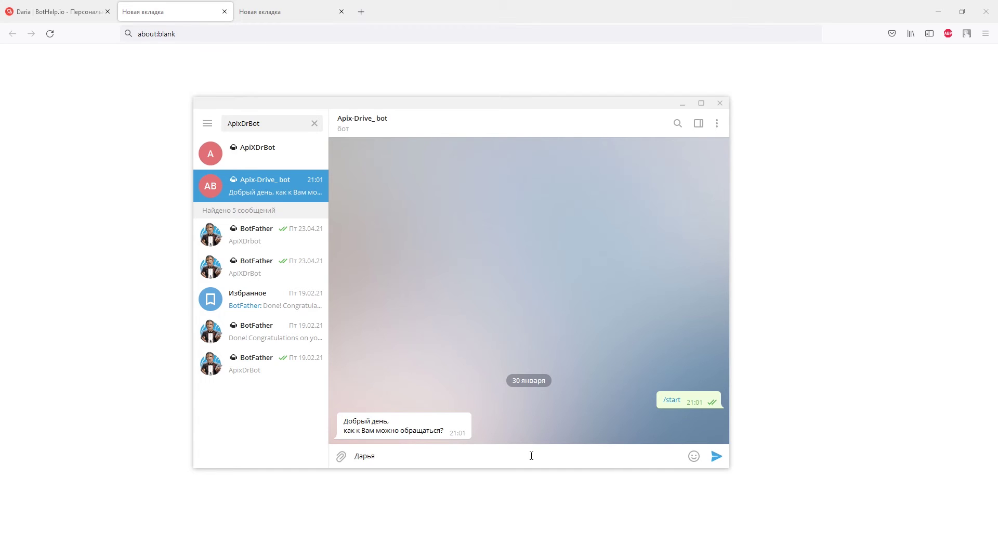
{"action": "key", "text": "Return"}
{"action": "key", "text": "Return"}
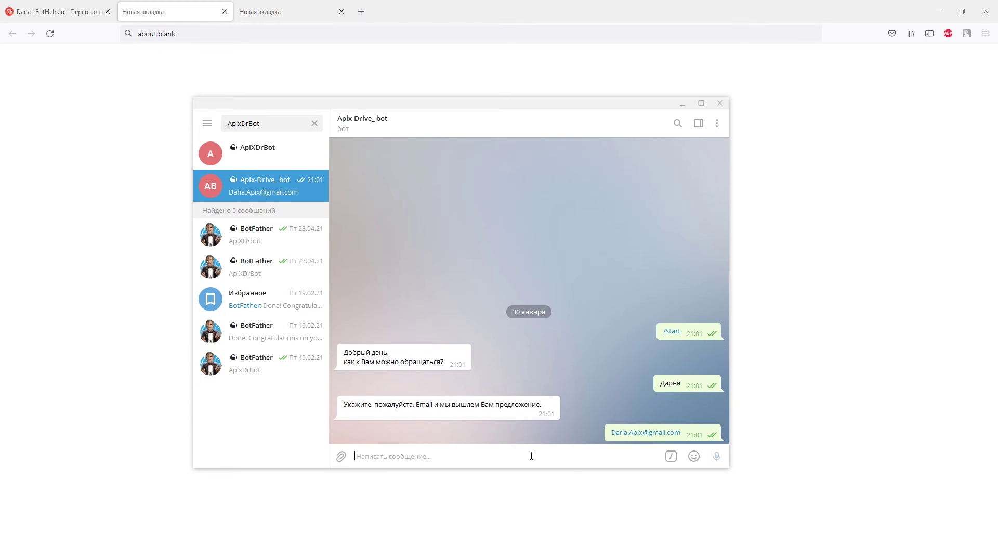
{"action": "type", "text": "+"}
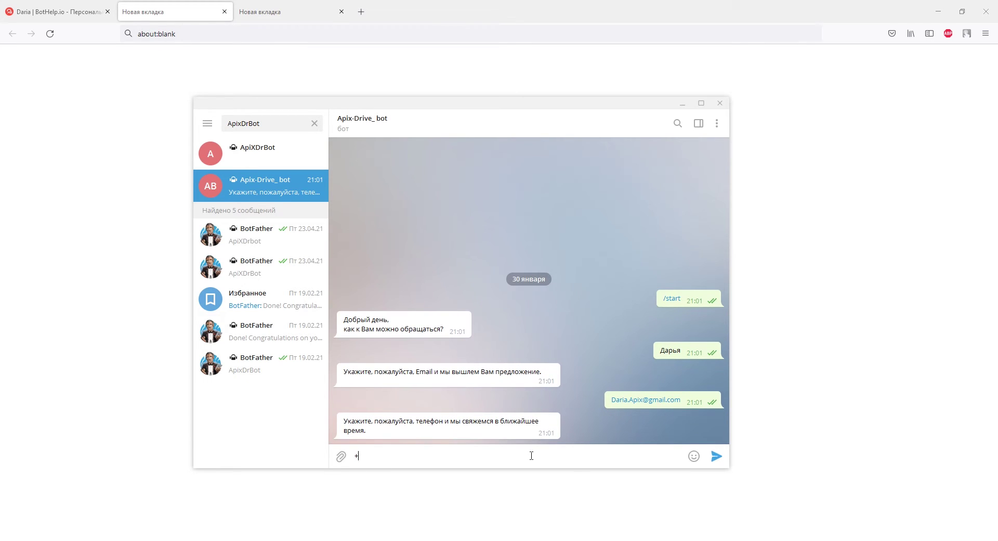
{"action": "type", "text": "380930000000"}
{"action": "key", "text": "Return"}
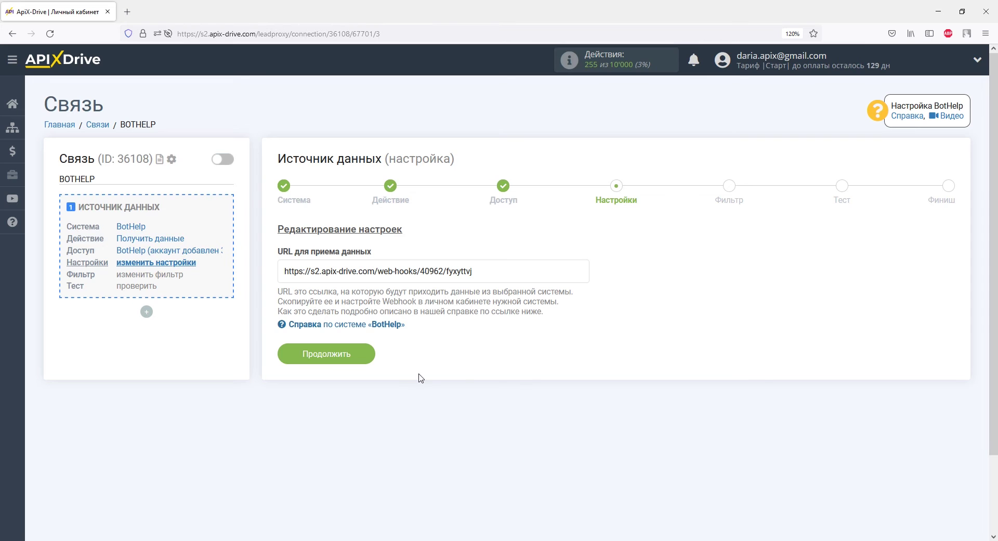
Skip the filter, review the loaded BotHelp test submission, and finish the source setup.
{"action": "left_click", "coordinate": [364, 355]}
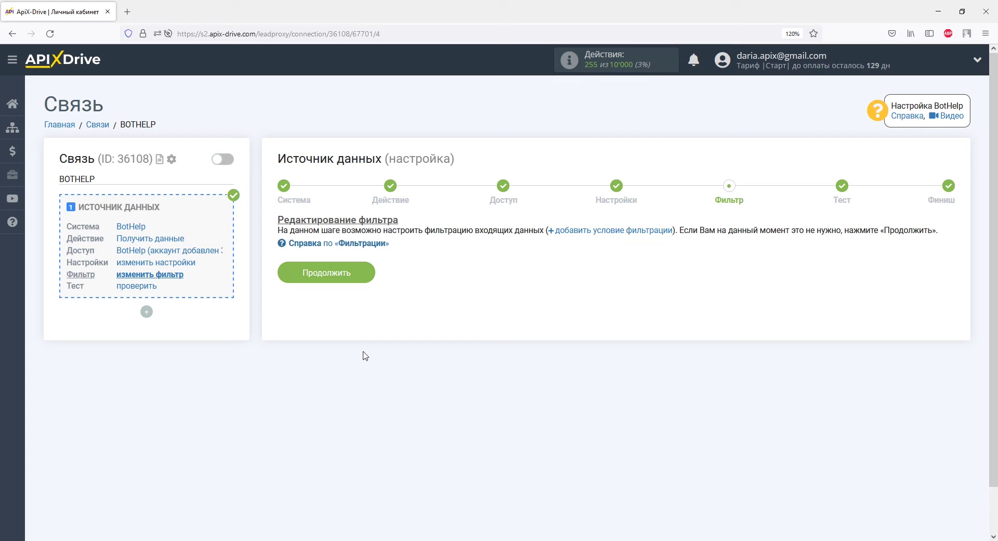
{"action": "left_click", "coordinate": [364, 276]}
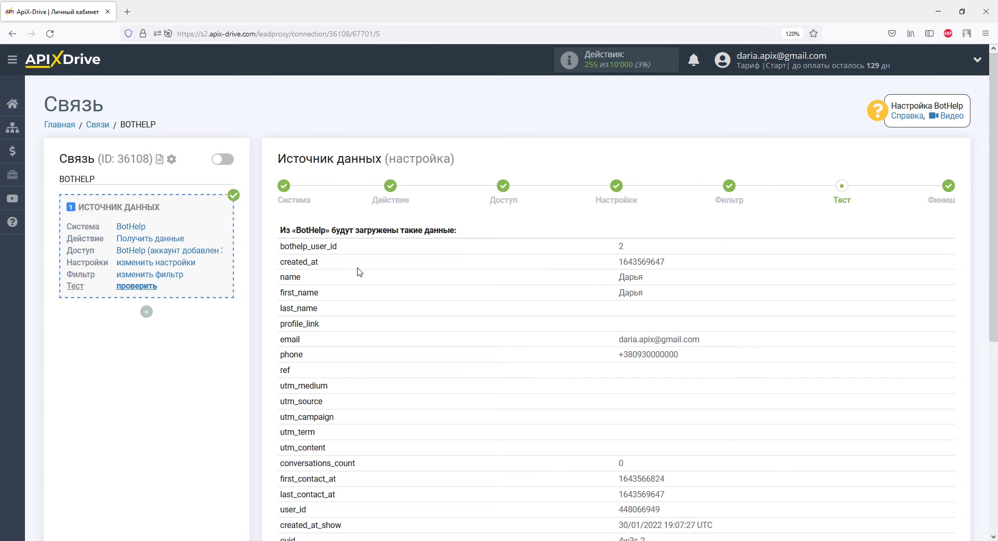
{"action": "scroll", "coordinate": [358, 271], "scroll_direction": "down", "scroll_amount": 5}
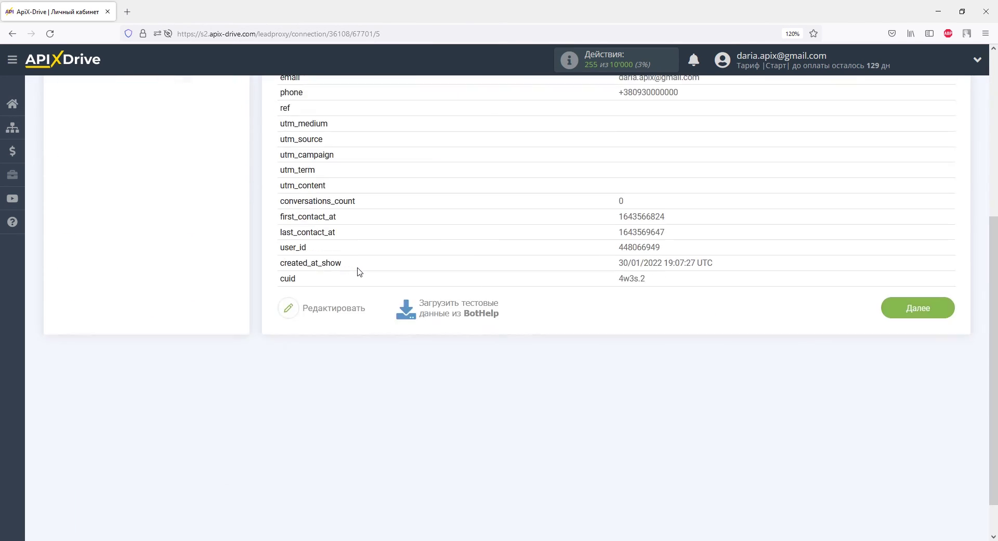
{"action": "left_click", "coordinate": [890, 312]}
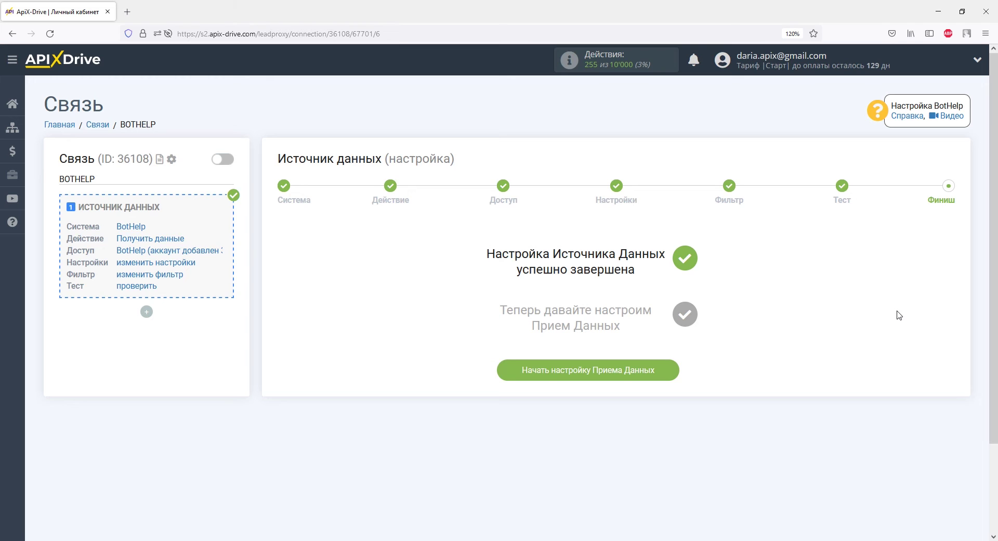
Set up the data receiver with МойСклад as the receiving system.
{"action": "left_click", "coordinate": [650, 371]}
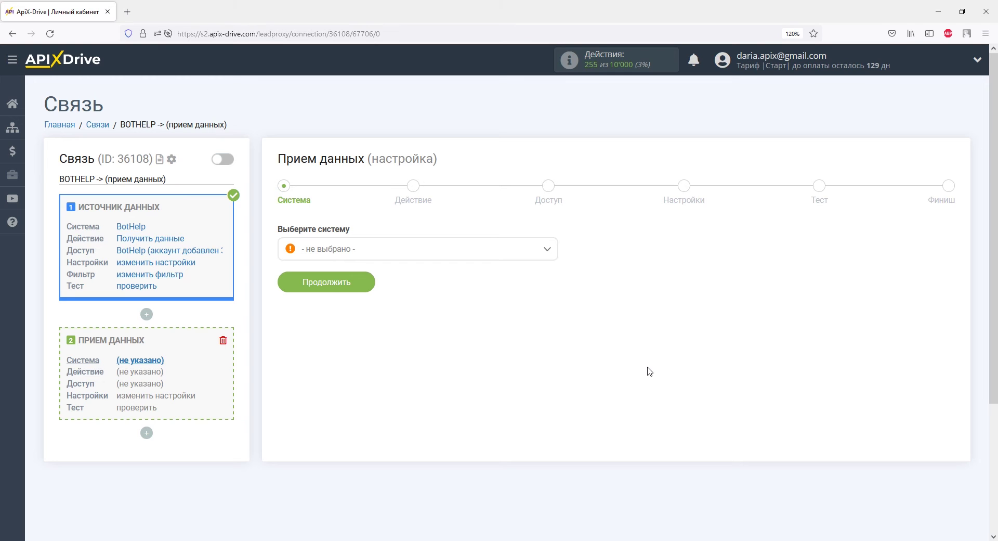
{"action": "left_click", "coordinate": [546, 249]}
{"action": "scroll", "coordinate": [552, 275], "scroll_direction": "down", "scroll_amount": 1}
{"action": "left_click_drag", "start_coordinate": [552, 275], "coordinate": [553, 415]}
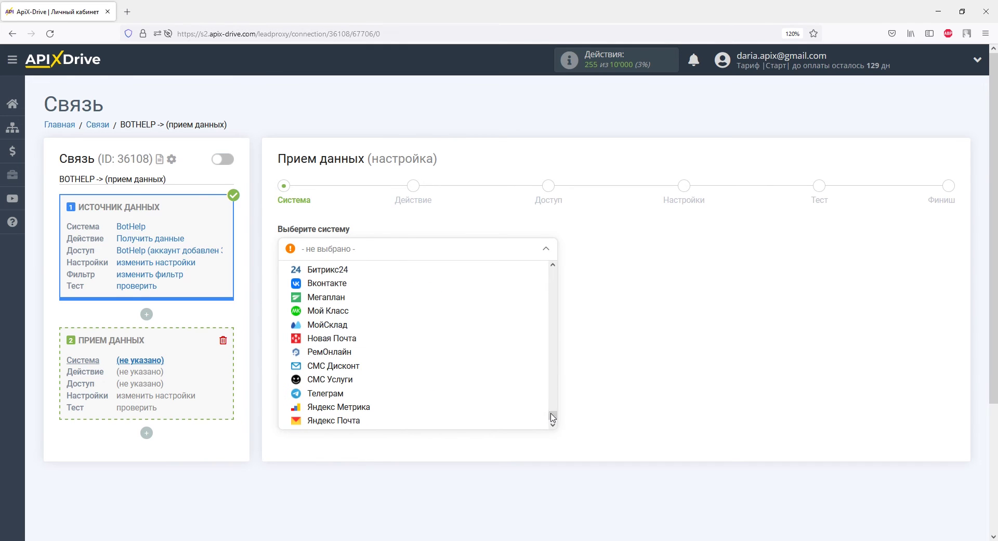
{"action": "left_click", "coordinate": [348, 324]}
{"action": "left_click", "coordinate": [364, 285]}
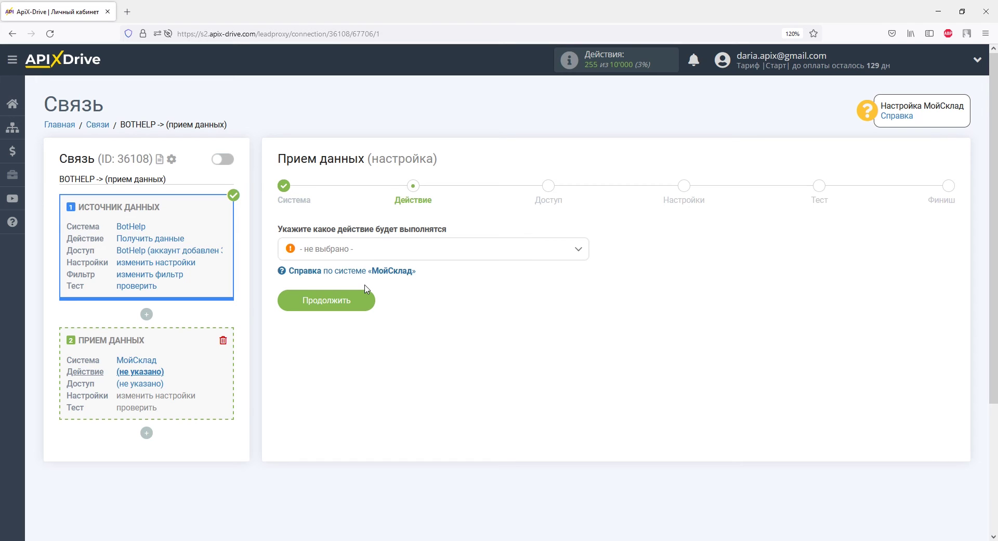
Choose Отправка заказов as the МойСклад action and continue to account access.
{"action": "left_click", "coordinate": [364, 250]}
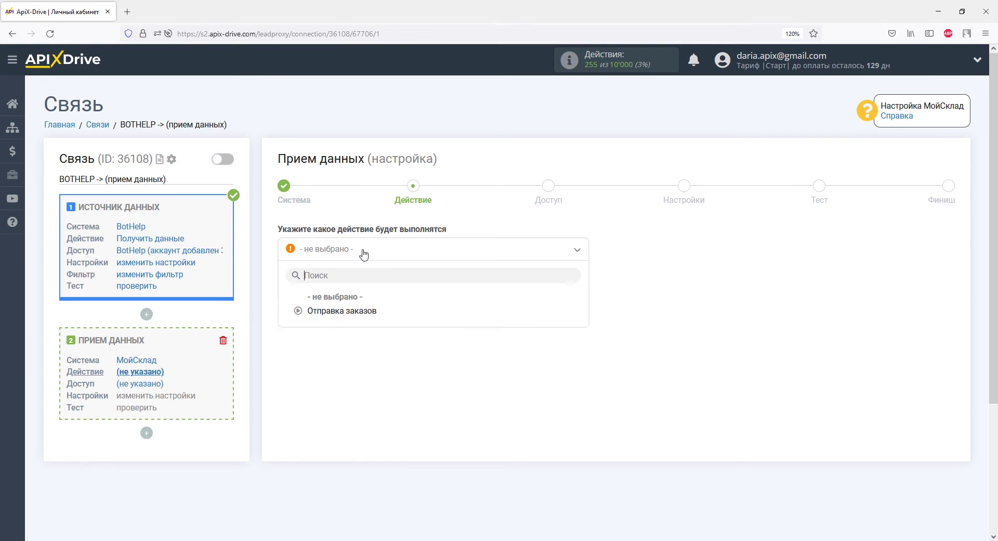
{"action": "left_click", "coordinate": [367, 311]}
{"action": "left_click", "coordinate": [358, 302]}
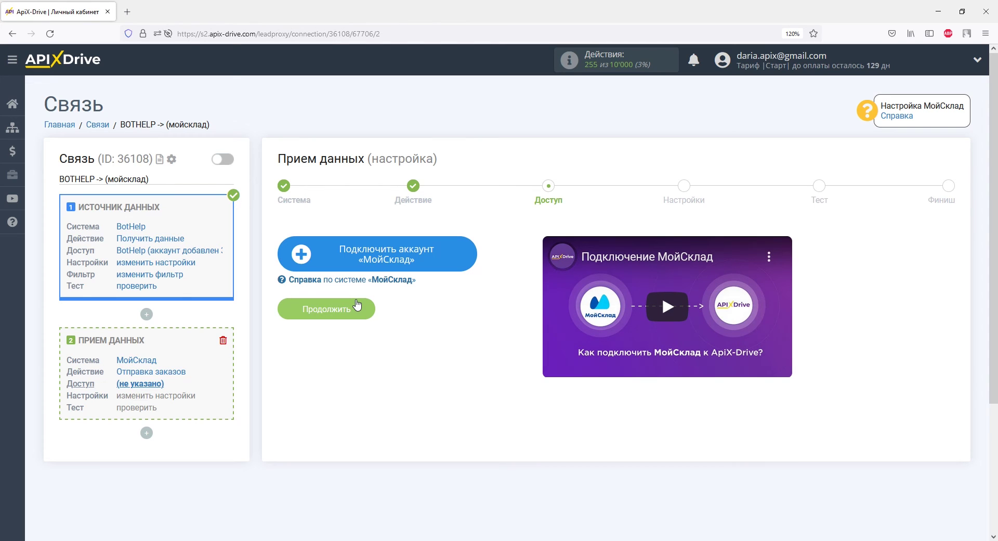
Connect a МойСклад account by pasting its login and password, then continue to order settings.
{"action": "left_click", "coordinate": [322, 257]}
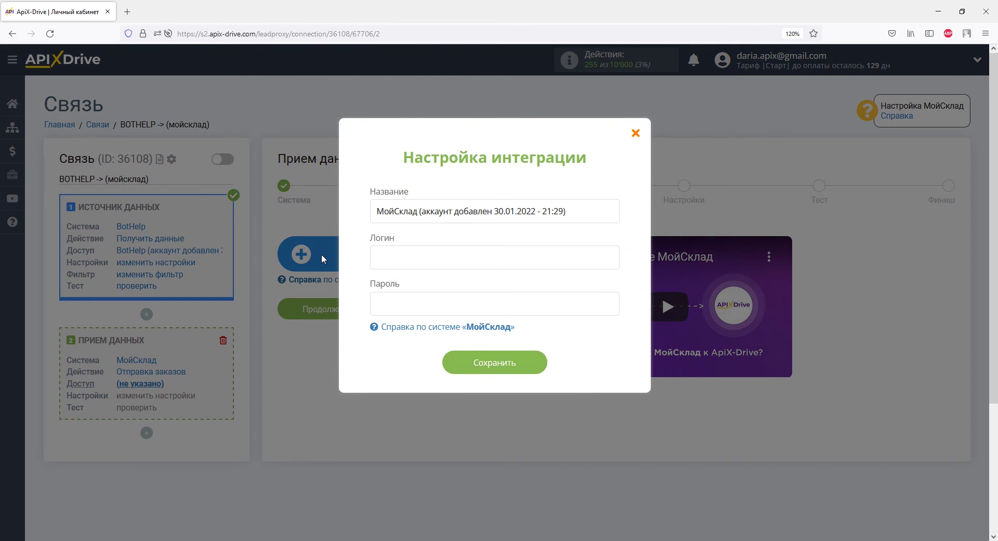
{"action": "left_click", "coordinate": [377, 258]}
{"action": "right_click", "coordinate": [381, 258]}
{"action": "left_click", "coordinate": [400, 334]}
{"action": "left_click", "coordinate": [381, 302]}
{"action": "right_click", "coordinate": [381, 302]}
{"action": "left_click", "coordinate": [403, 379]}
{"action": "left_click", "coordinate": [461, 364]}
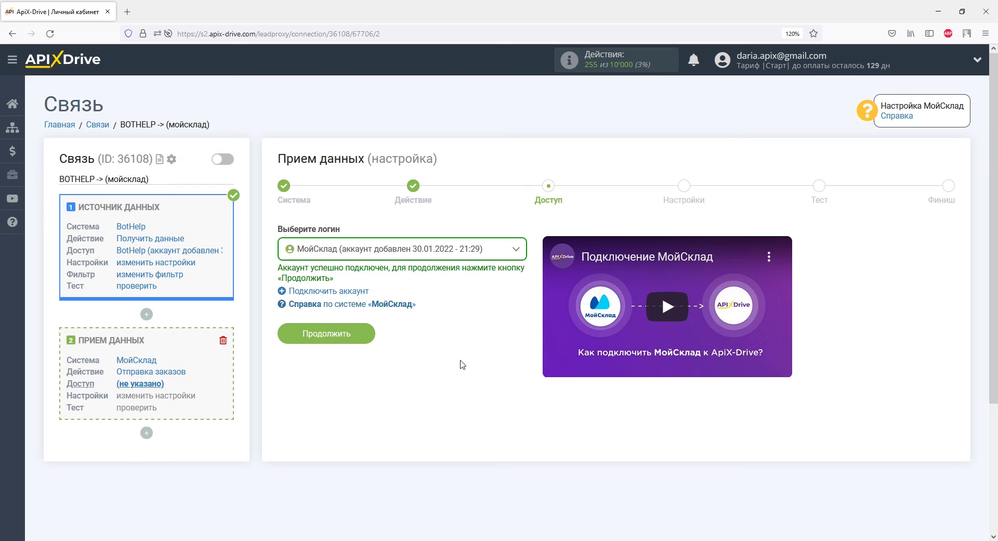
{"action": "left_click", "coordinate": [364, 335]}
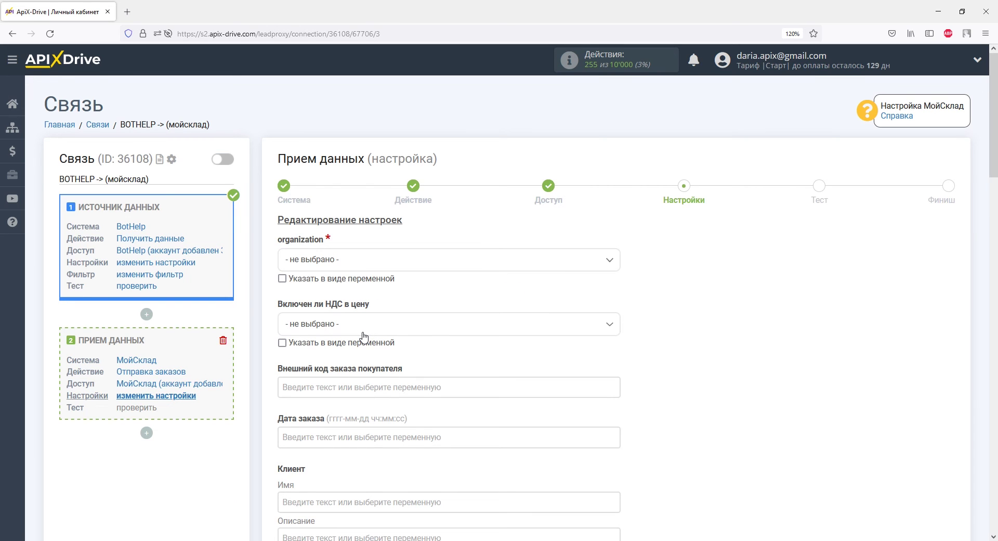
Pick the account's organization and map the client name to BotHelp first_name.
{"action": "left_click", "coordinate": [328, 260]}
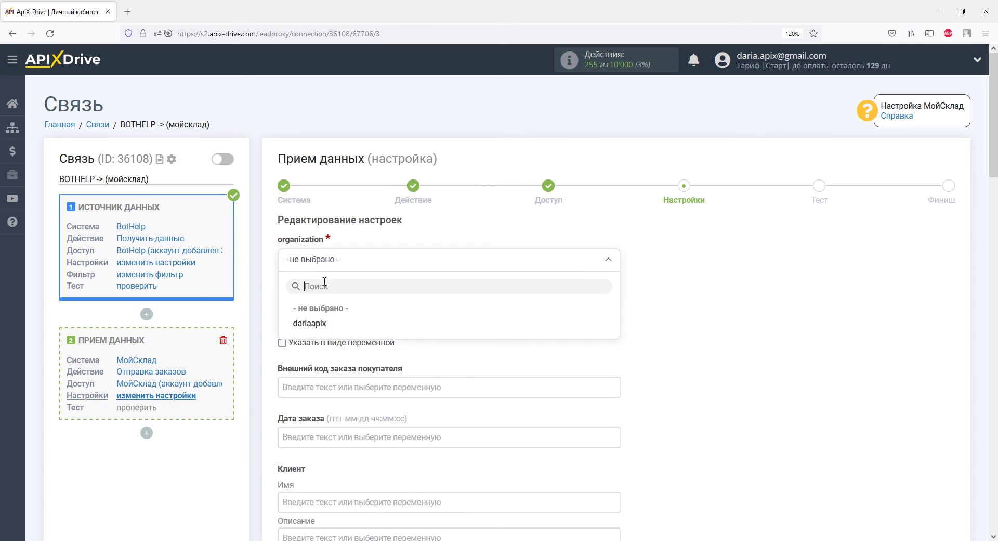
{"action": "left_click", "coordinate": [323, 324]}
{"action": "scroll", "coordinate": [321, 326], "scroll_direction": "down", "scroll_amount": 4}
{"action": "scroll", "coordinate": [320, 326], "scroll_direction": "down", "scroll_amount": 2}
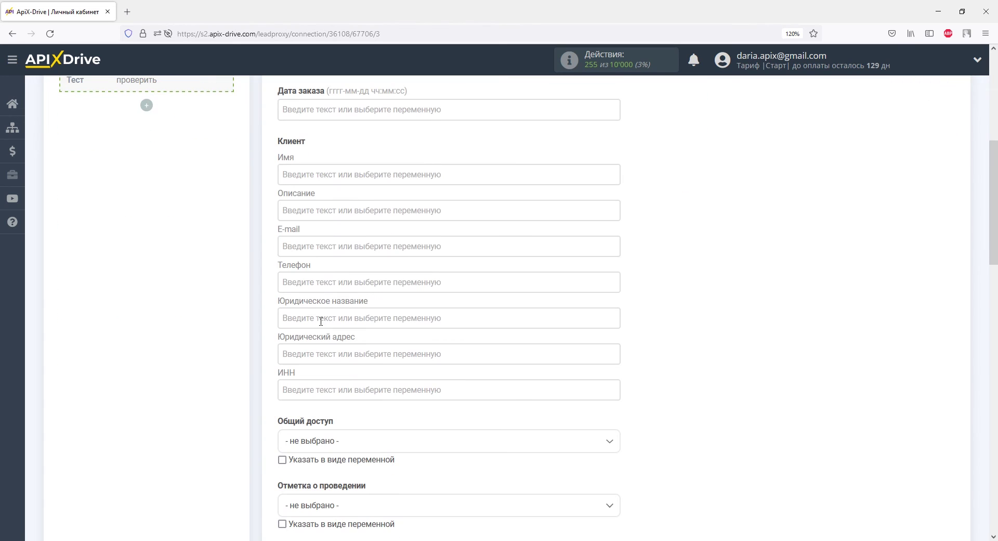
{"action": "left_click", "coordinate": [312, 176]}
{"action": "left_click_drag", "start_coordinate": [615, 252], "coordinate": [616, 307]}
{"action": "left_click", "coordinate": [384, 327]}
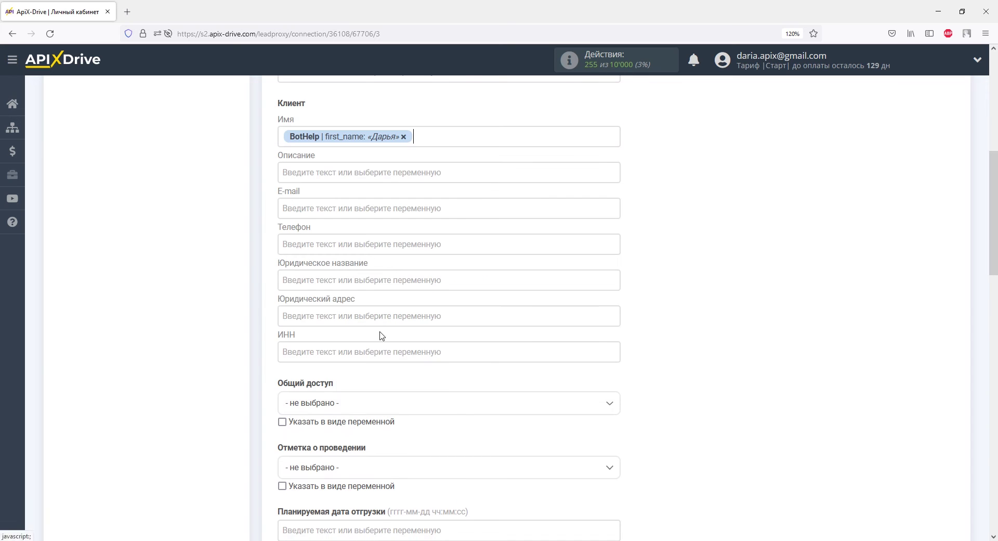
Enter 'Данные из ВotHelp' as the order description.
{"action": "left_click", "coordinate": [319, 173]}
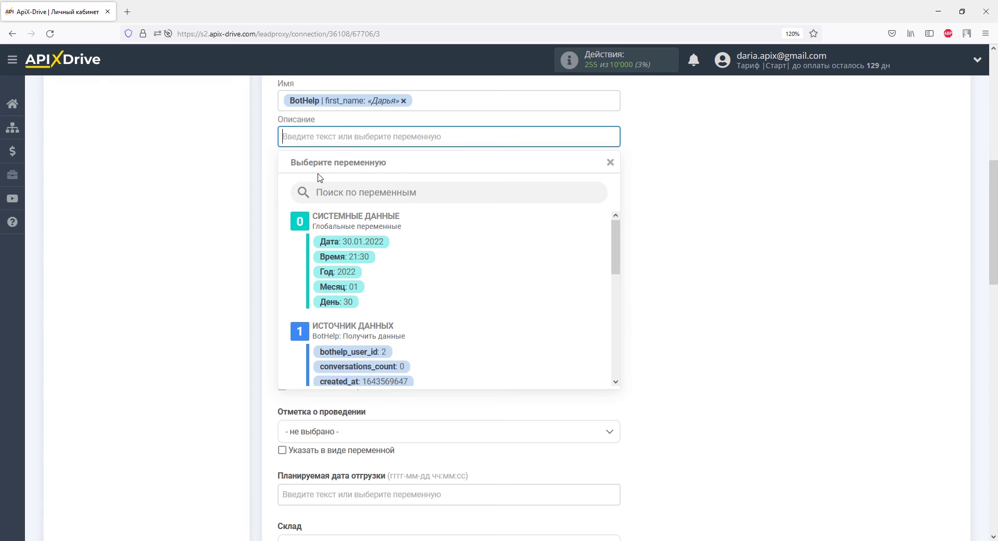
{"action": "type", "text": "Данные "}
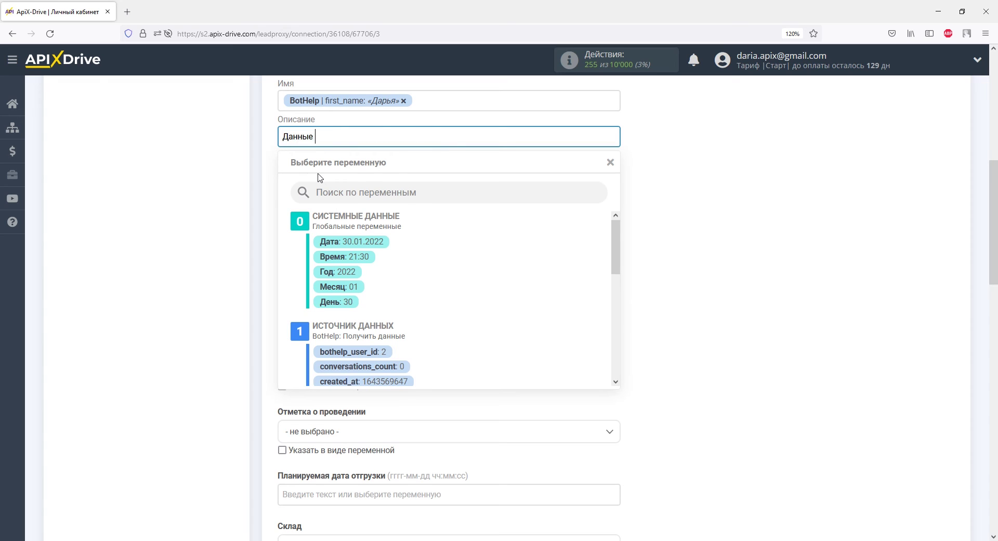
{"action": "type", "text": "из ВotHelp"}
{"action": "left_click", "coordinate": [264, 178]}
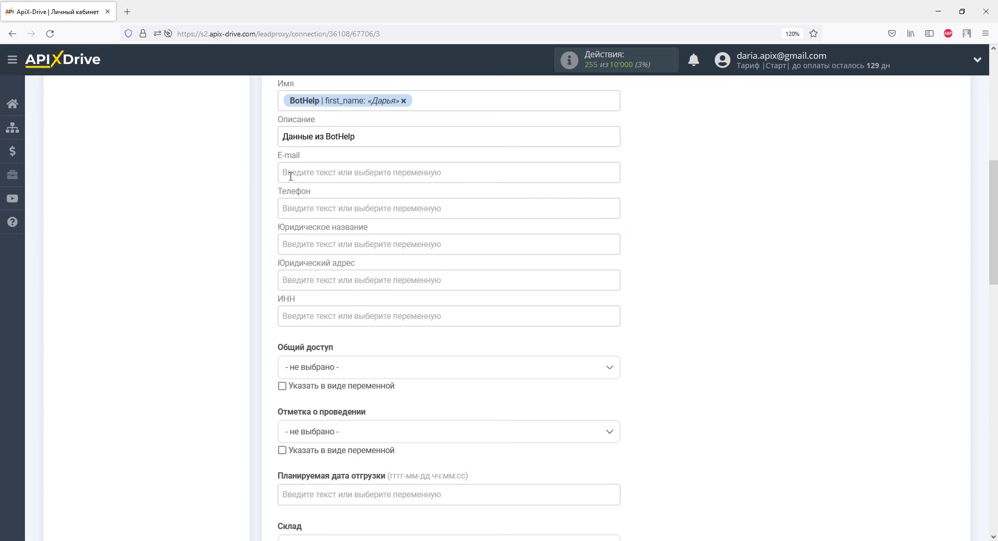
Map the client e-mail and phone to BotHelp's email and phone variables.
{"action": "left_click", "coordinate": [285, 174]}
{"action": "scroll", "coordinate": [613, 264], "scroll_direction": "down", "scroll_amount": 5}
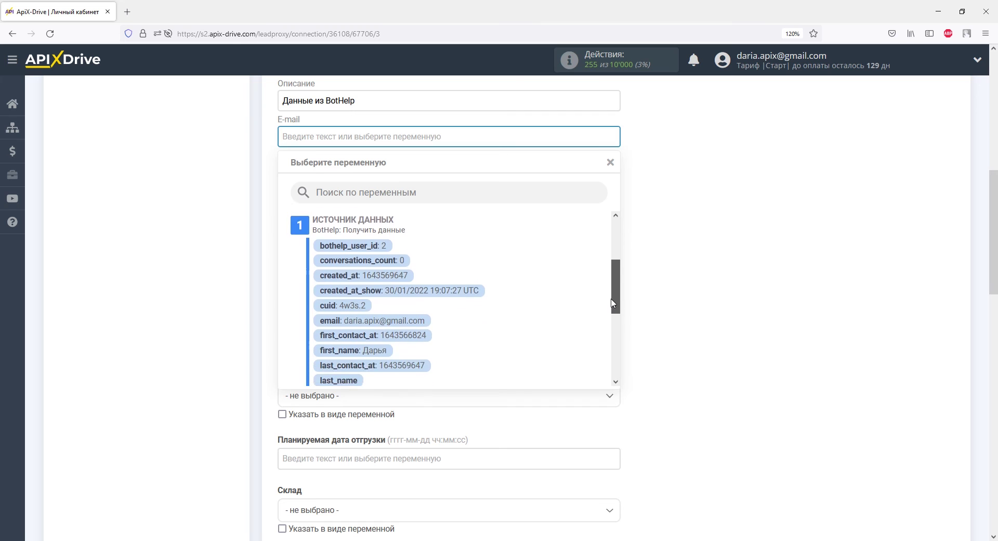
{"action": "left_click", "coordinate": [424, 296]}
{"action": "left_click", "coordinate": [358, 173]}
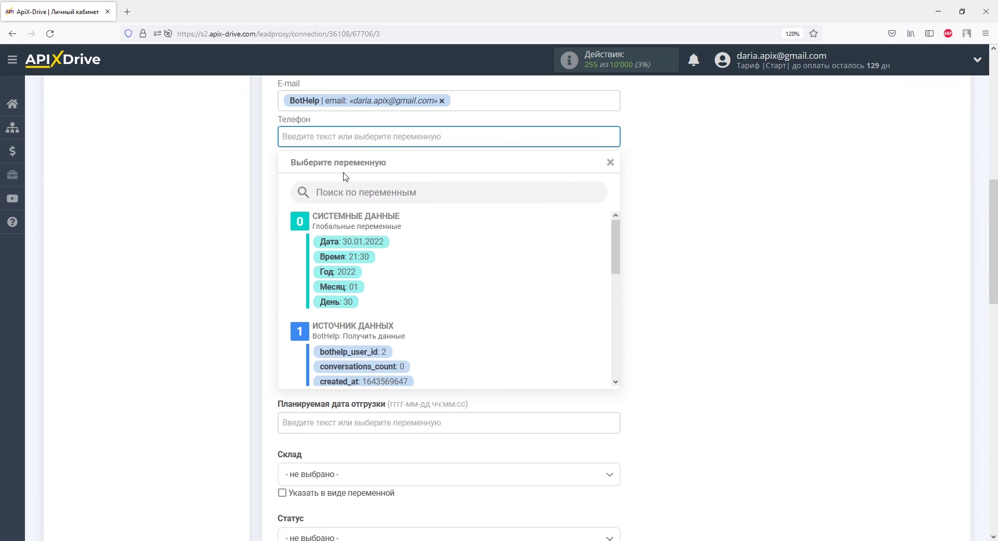
{"action": "left_click_drag", "start_coordinate": [618, 255], "coordinate": [617, 346]}
{"action": "left_click", "coordinate": [398, 270]}
Set the warehouse to Основной склад and the order status to Новый, then save.
{"action": "scroll", "coordinate": [397, 276], "scroll_direction": "down", "scroll_amount": 5}
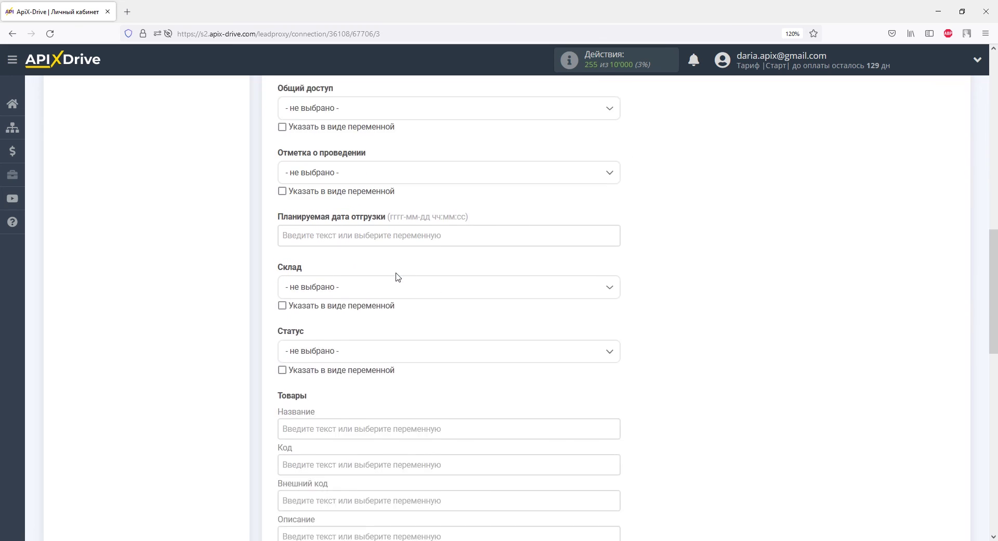
{"action": "left_click", "coordinate": [383, 215]}
{"action": "left_click", "coordinate": [350, 278]}
{"action": "left_click", "coordinate": [345, 283]}
{"action": "left_click", "coordinate": [313, 340]}
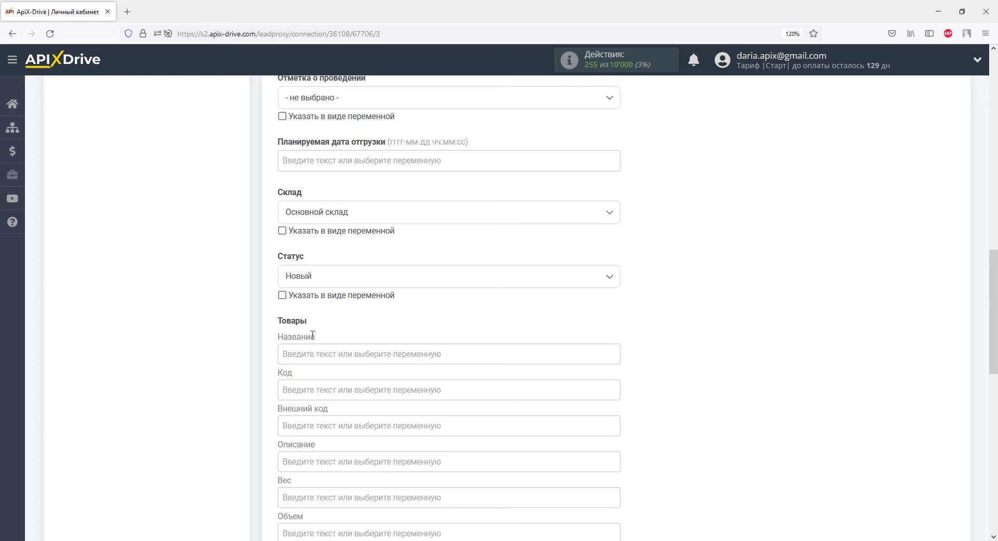
{"action": "scroll", "coordinate": [313, 335], "scroll_direction": "down", "scroll_amount": 10}
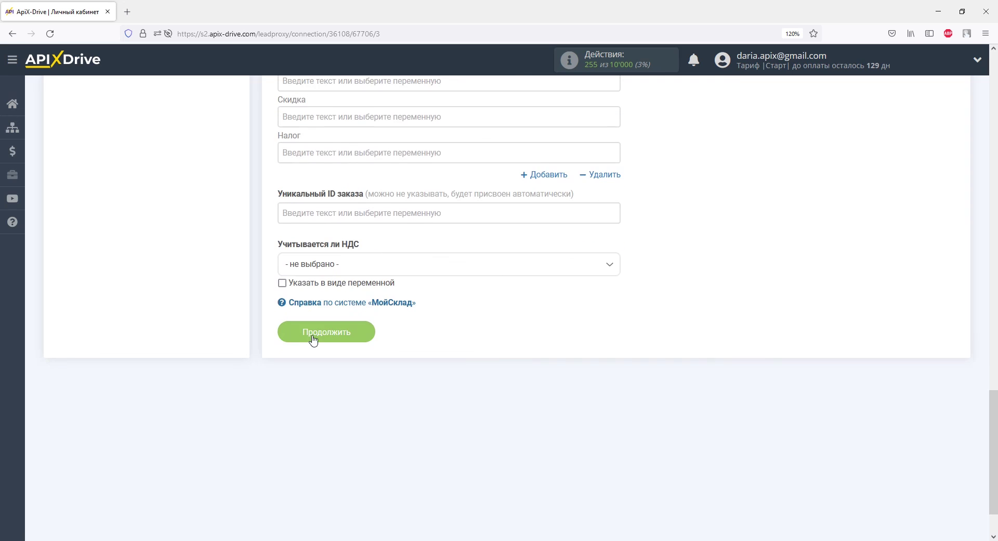
{"action": "left_click", "coordinate": [314, 338]}
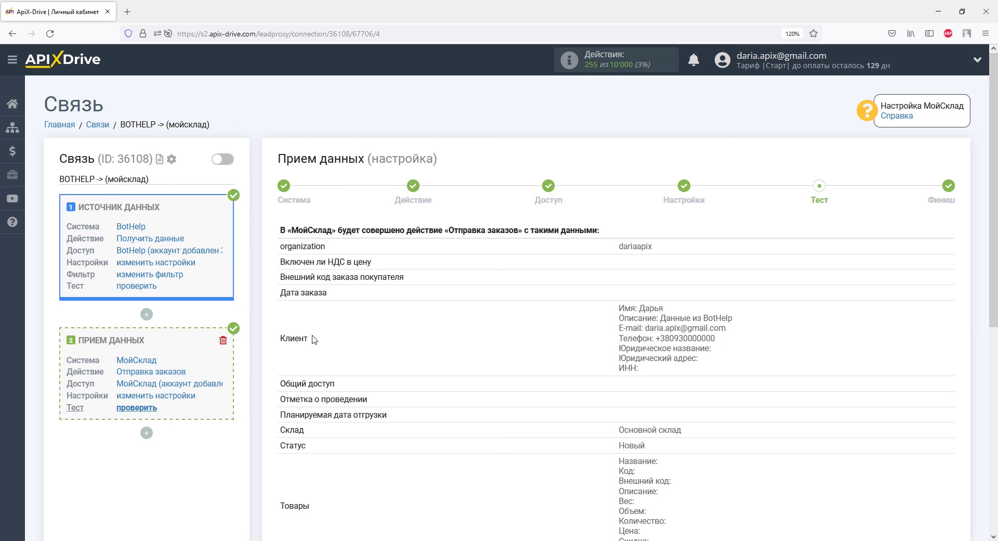
Send the previewed test order data from BotHelp to МойСклад.
{"action": "scroll", "coordinate": [314, 339], "scroll_direction": "down", "scroll_amount": 6}
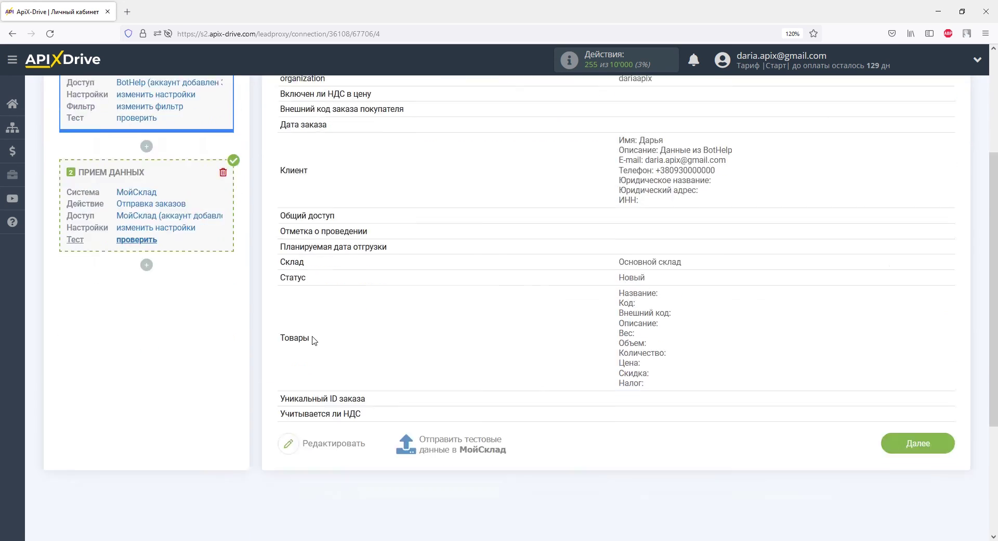
{"action": "left_click", "coordinate": [443, 283]}
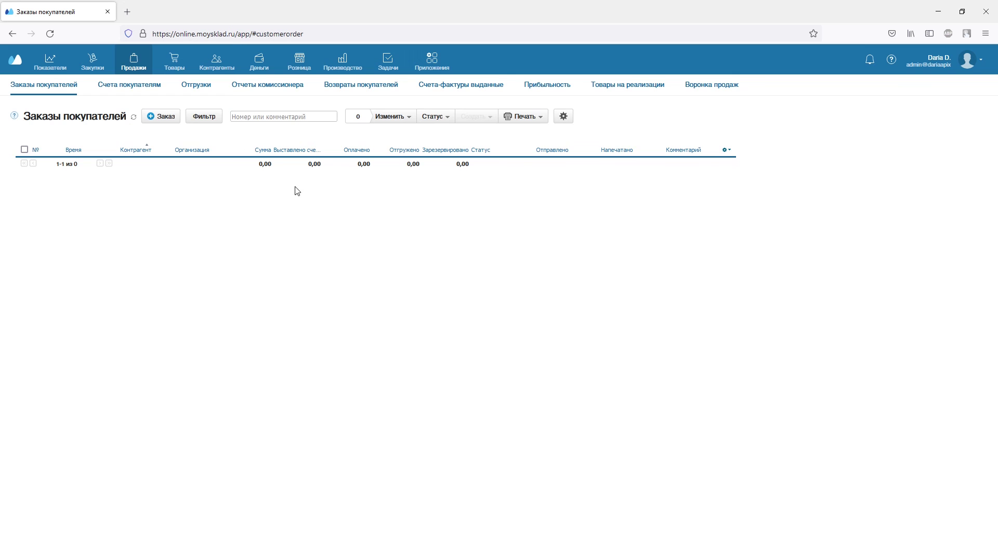
Reload Заказы покупателей, check order 00001, then open its new counterparty record.
{"action": "left_click", "coordinate": [50, 33]}
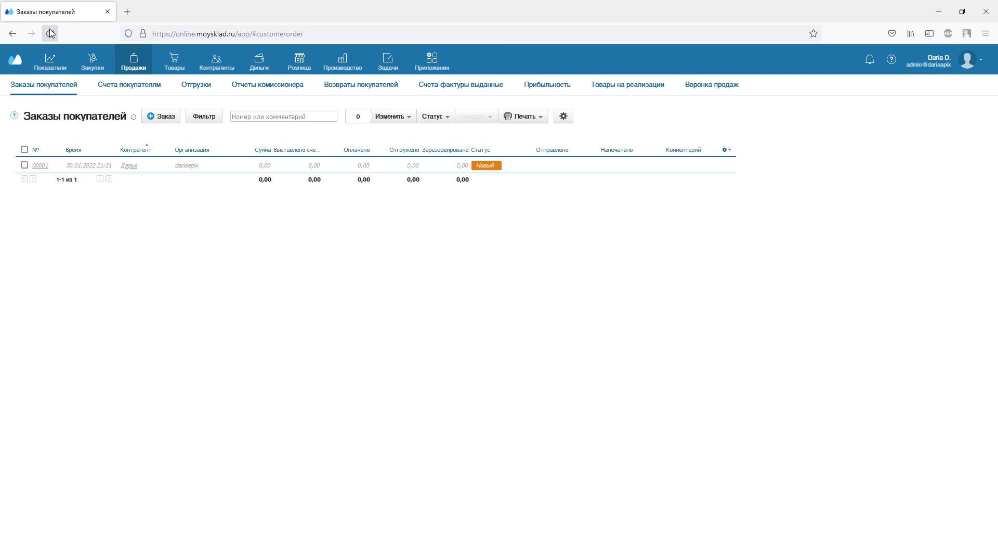
{"action": "left_click", "coordinate": [36, 167]}
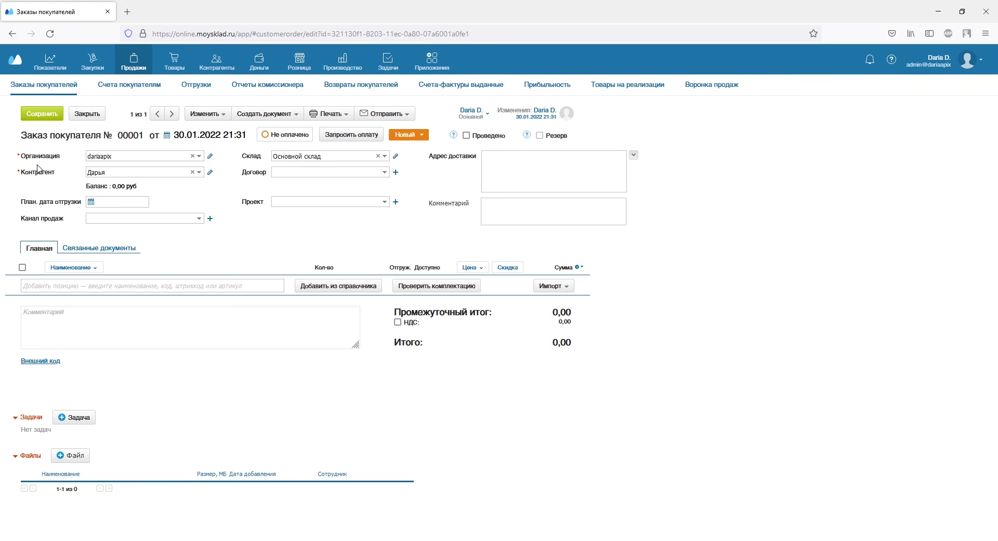
{"action": "left_click", "coordinate": [12, 34]}
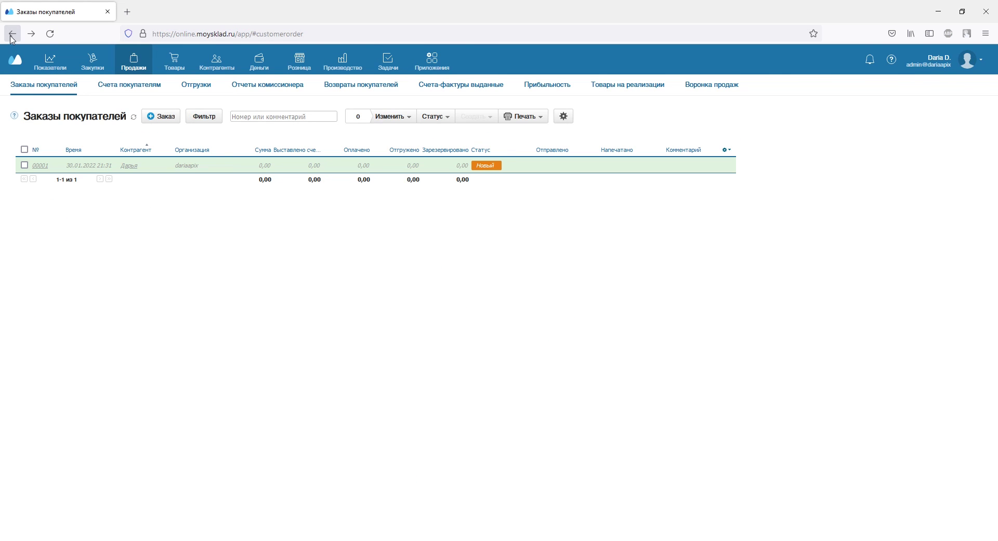
{"action": "left_click", "coordinate": [128, 166]}
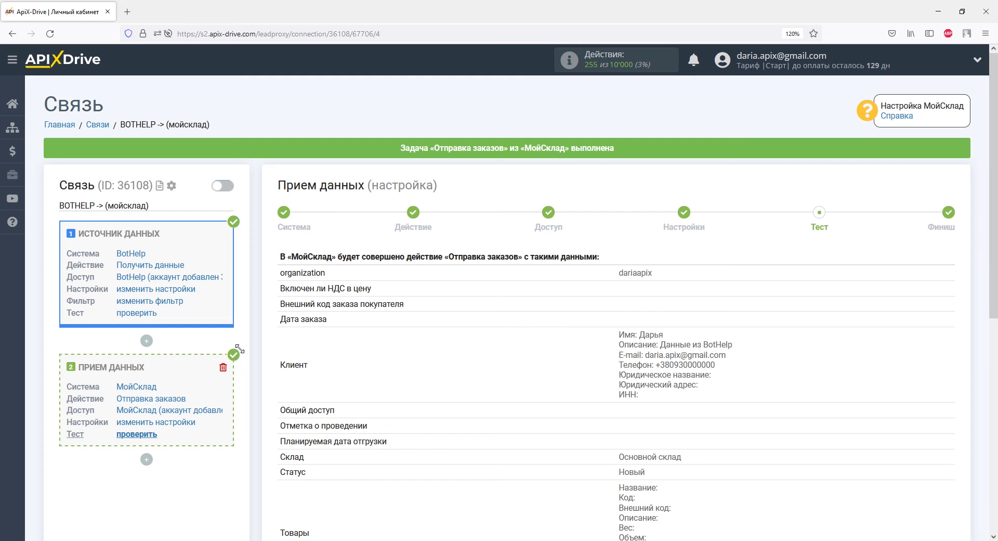
{"action": "scroll", "coordinate": [669, 298], "scroll_direction": "down", "scroll_amount": 10}
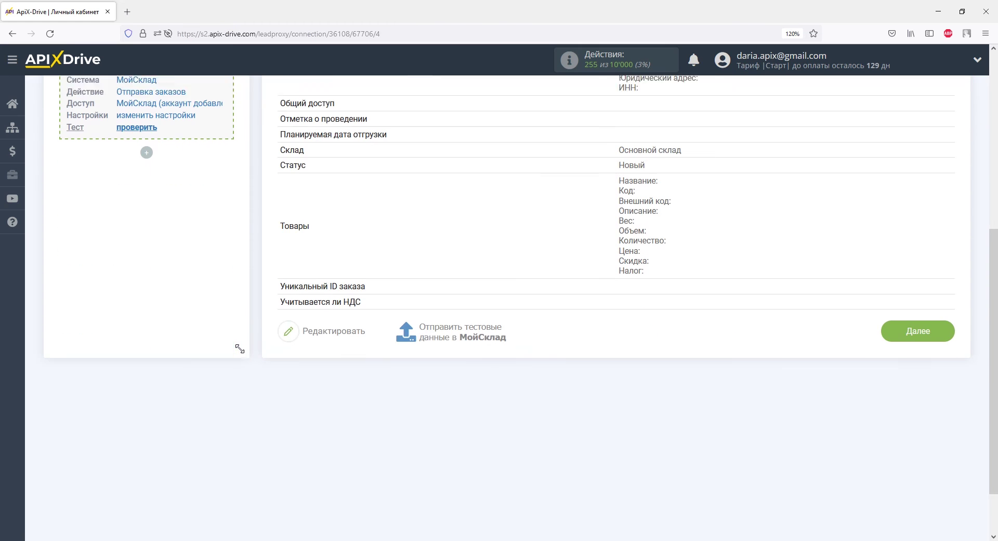
Turn on auto-update for the BotHelp → МойСклад connection and save a 5 минут update interval.
{"action": "left_click", "coordinate": [897, 311]}
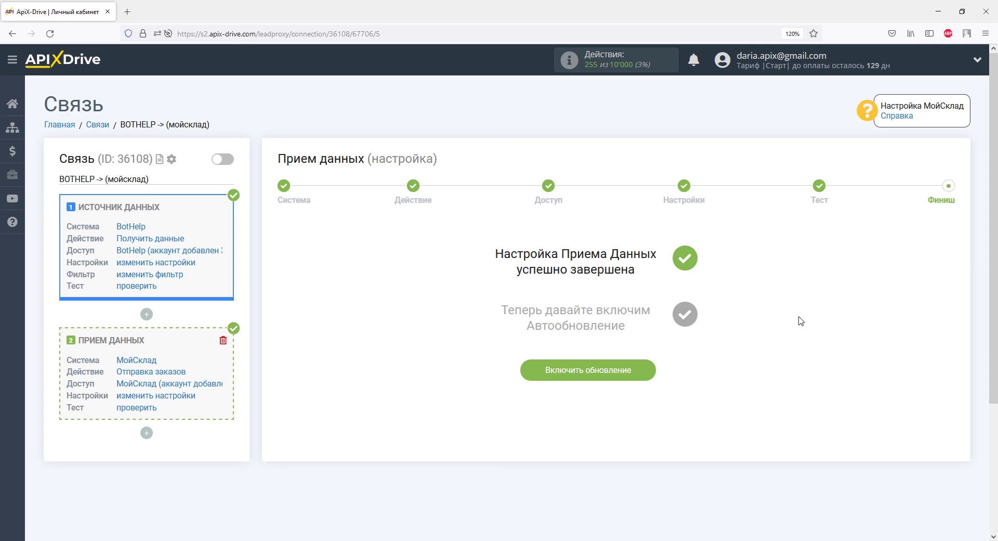
{"action": "left_click", "coordinate": [639, 371]}
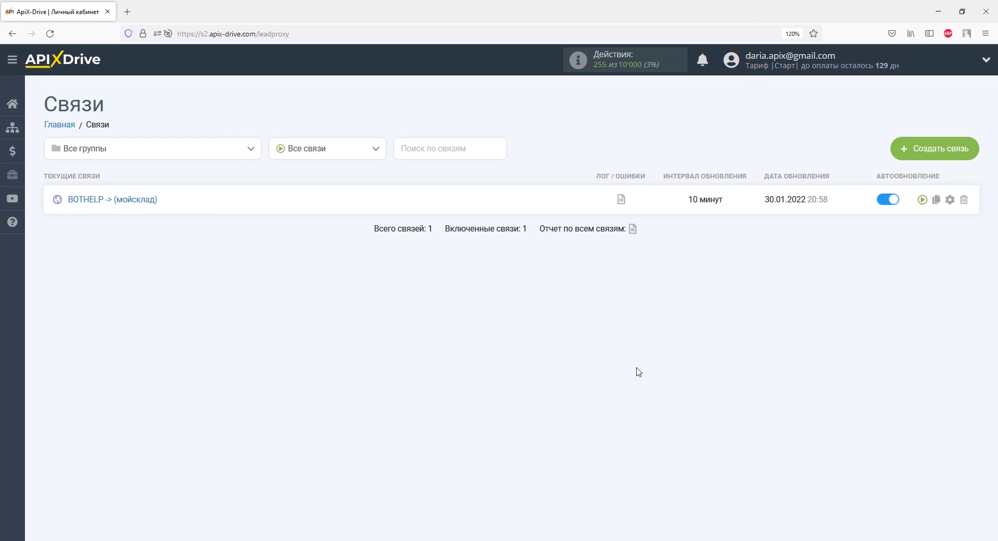
{"action": "left_click", "coordinate": [950, 199]}
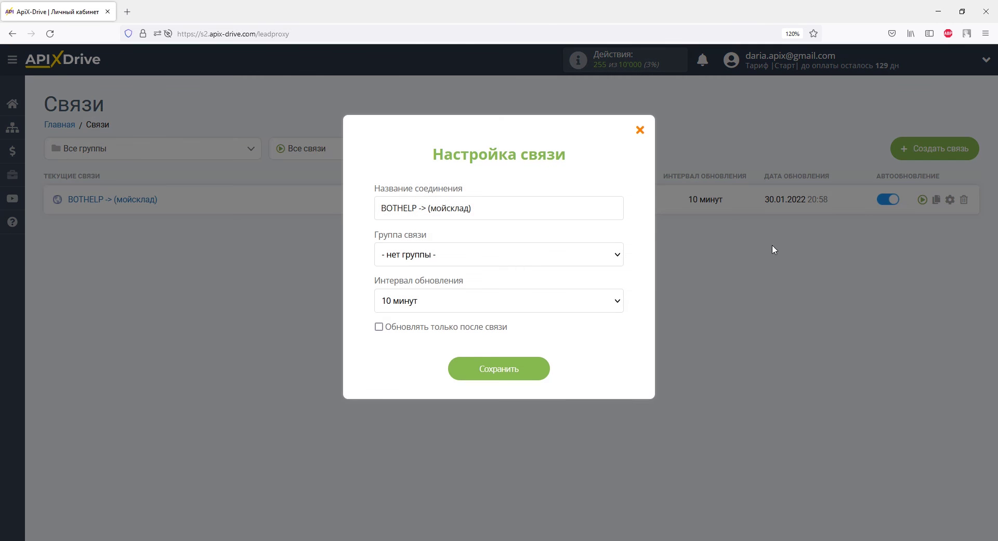
{"action": "left_click", "coordinate": [617, 302]}
{"action": "left_click", "coordinate": [553, 126]}
{"action": "left_click", "coordinate": [536, 371]}
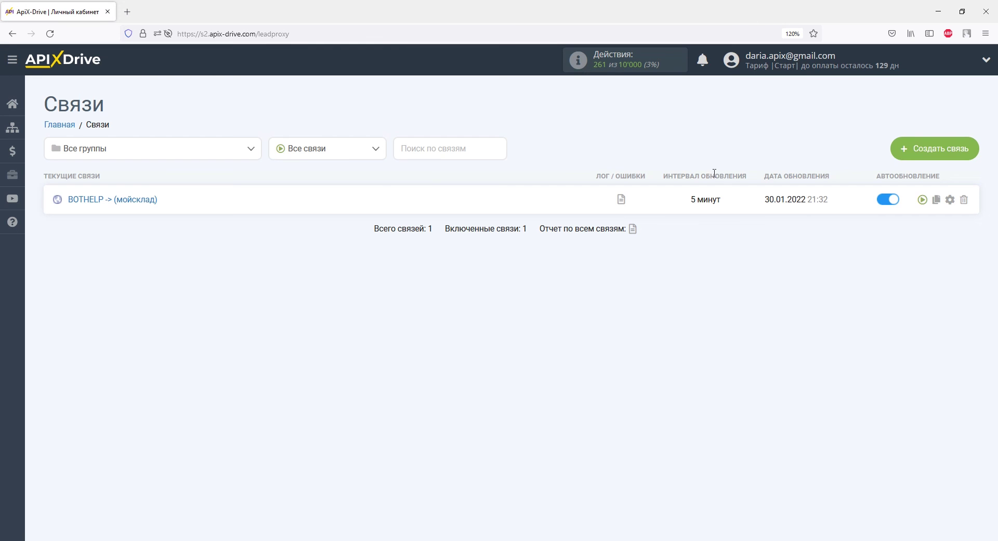